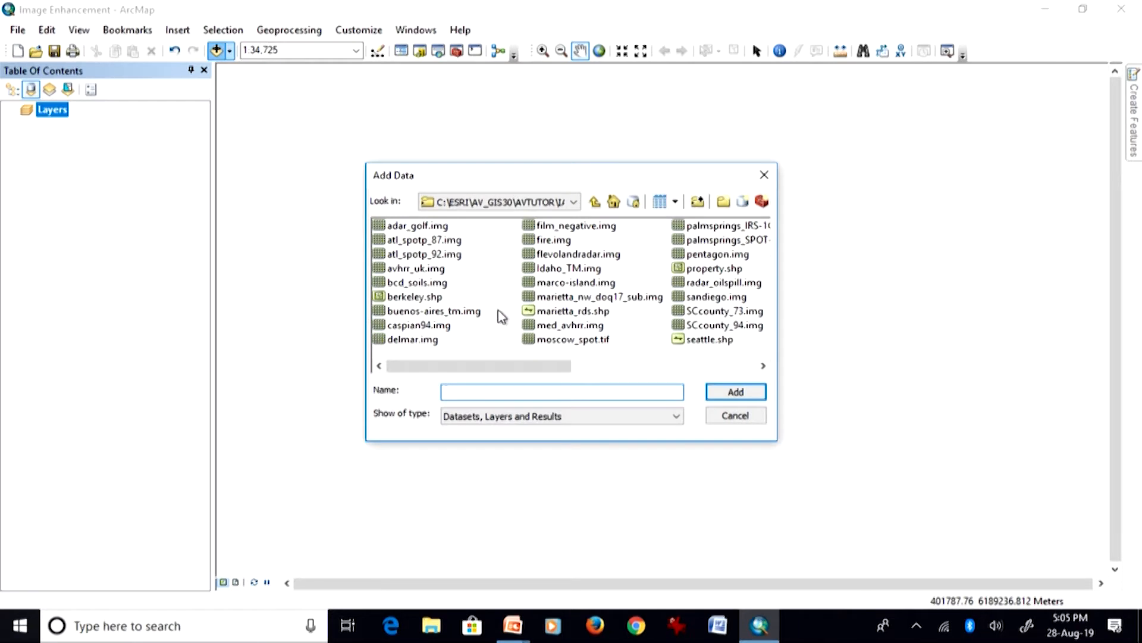
- Add the moscow_spot.tif raster to the map
{"action": "left_click", "coordinate": [569, 343]}
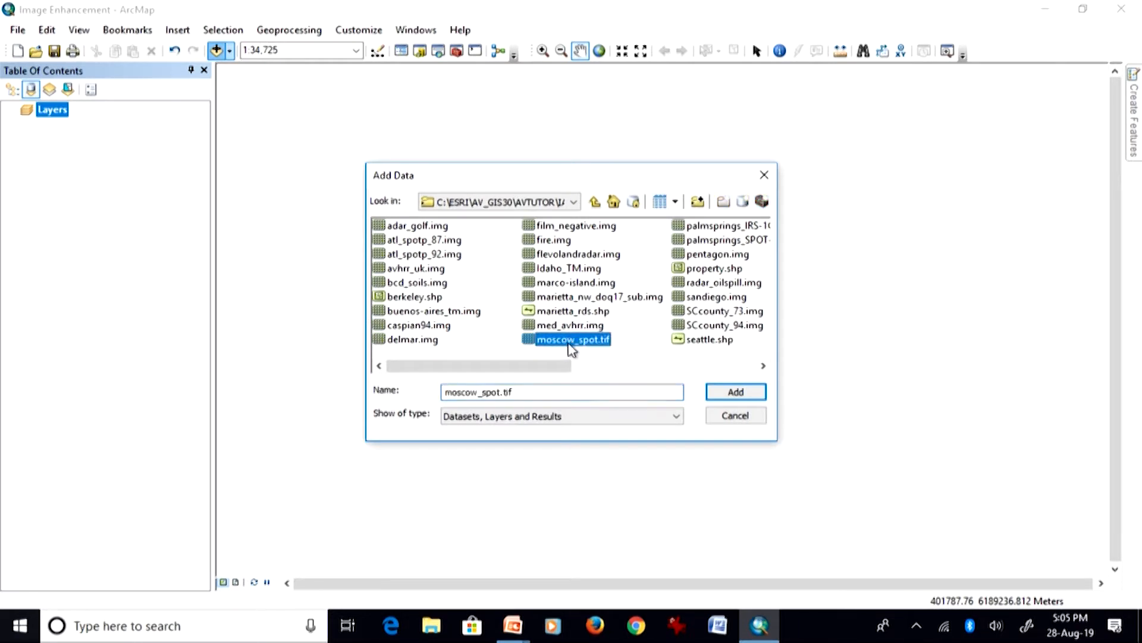
{"action": "left_click", "coordinate": [749, 393]}
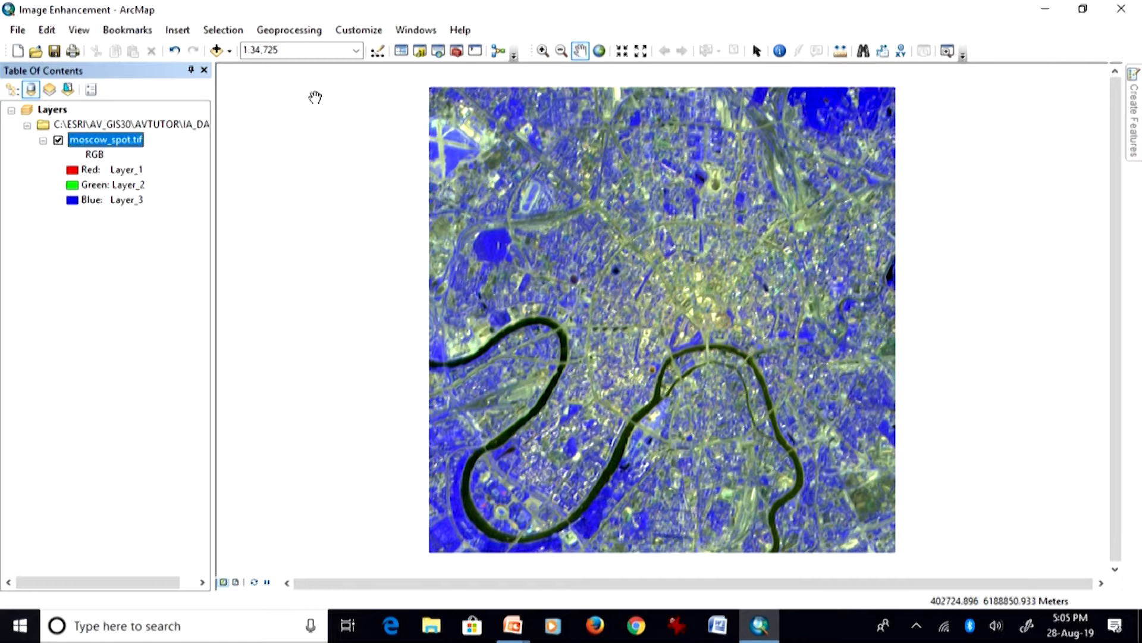
- In the moscow_spot.tif layer's RGB composite symbology, assign Layer_3 to the red channel and Layer_1 to the blue channel
{"action": "double_click", "coordinate": [140, 142]}
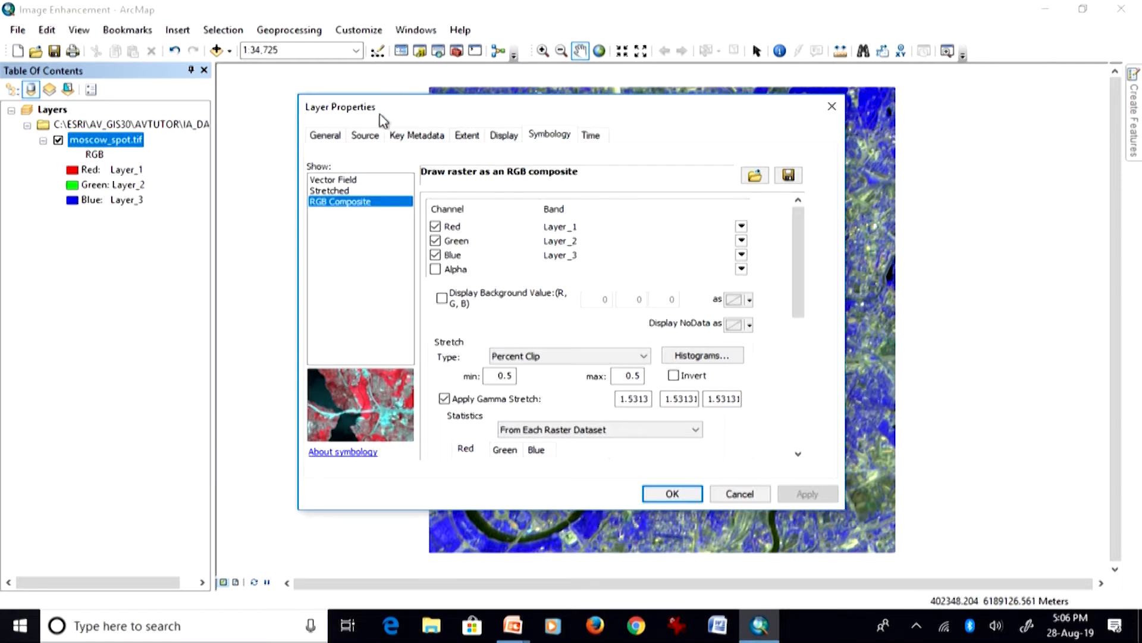
{"action": "left_click_drag", "start_coordinate": [389, 108], "coordinate": [109, 58]}
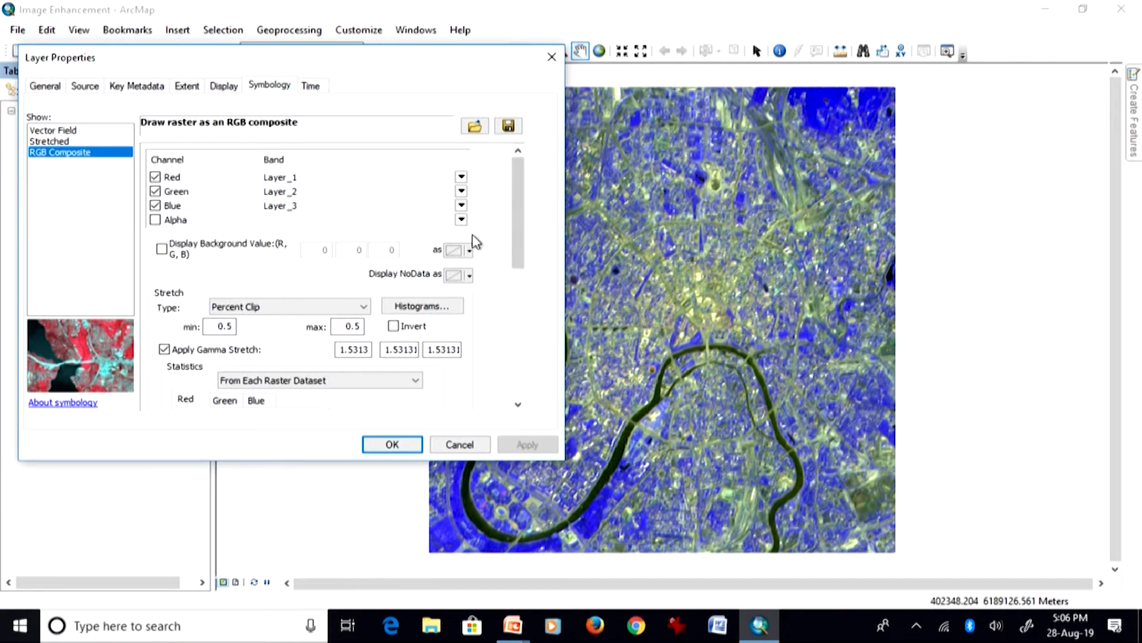
{"action": "left_click", "coordinate": [463, 177]}
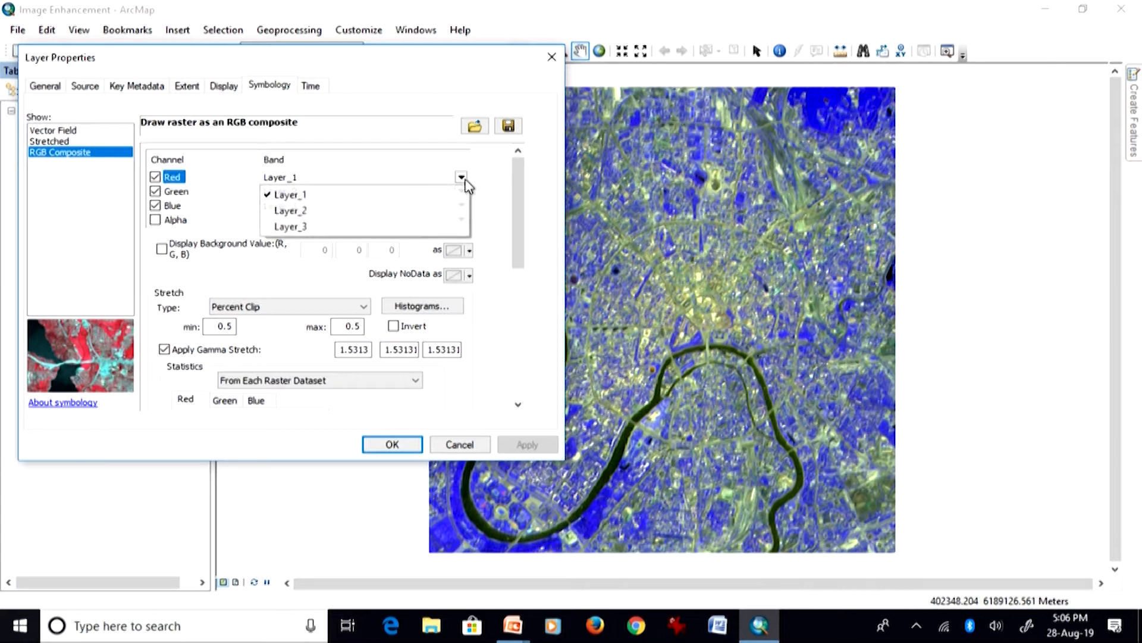
{"action": "left_click", "coordinate": [434, 226]}
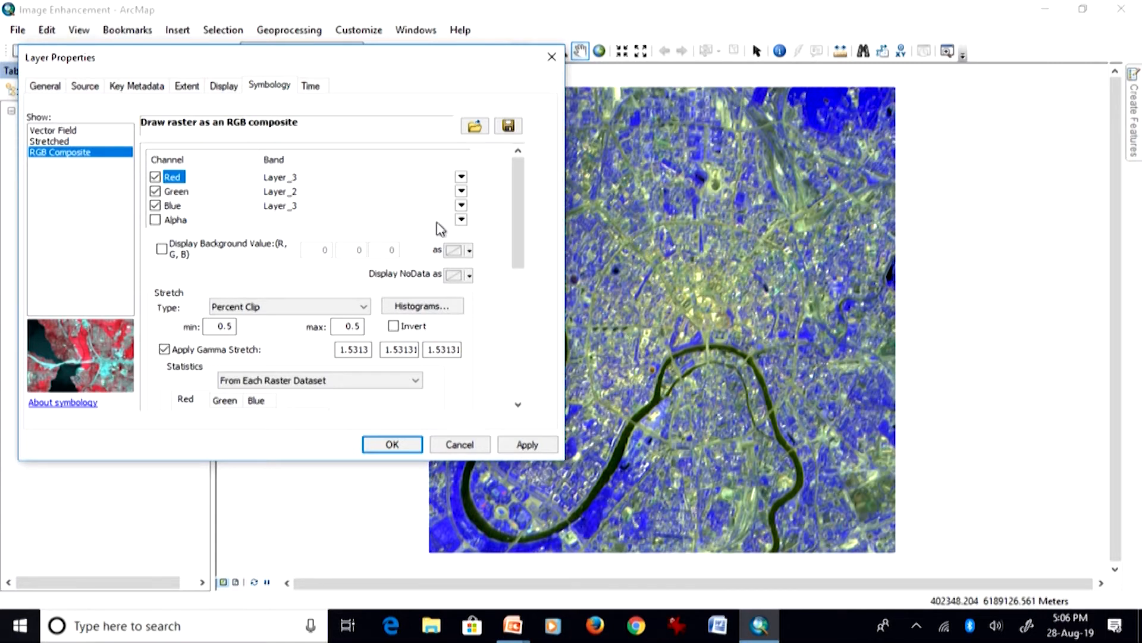
{"action": "left_click", "coordinate": [462, 207]}
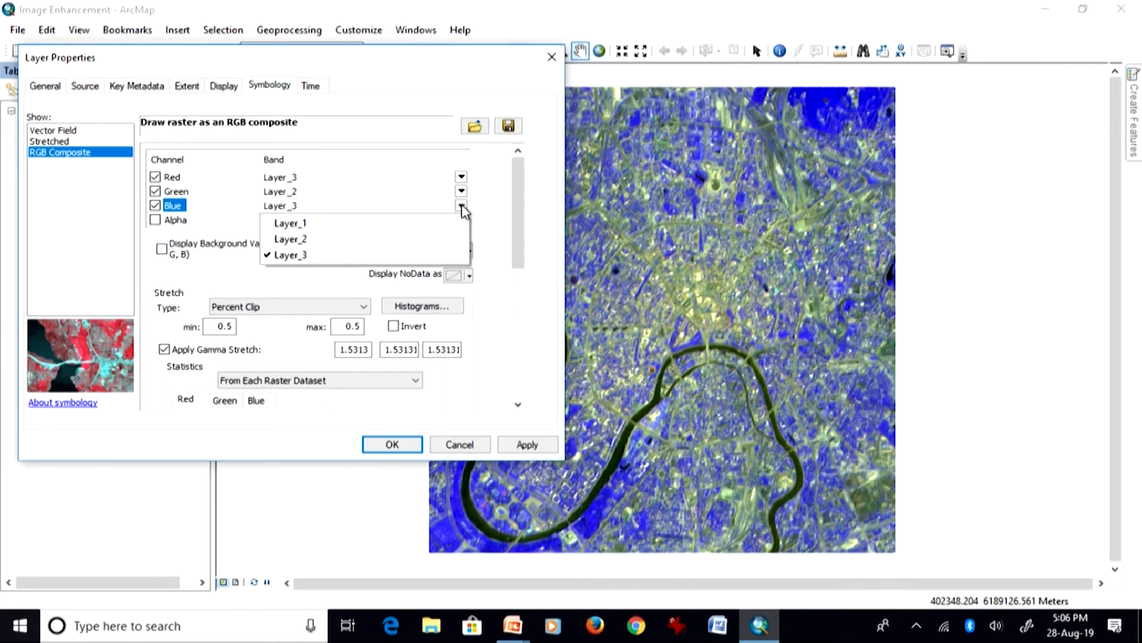
{"action": "left_click", "coordinate": [458, 229]}
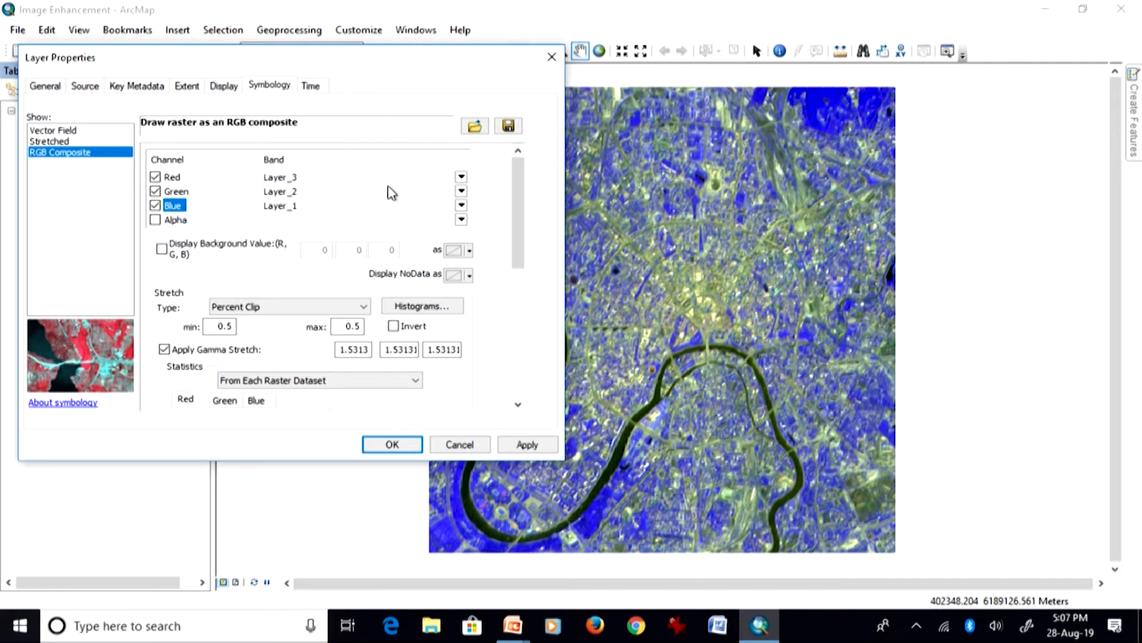
- Turn off the gamma stretch, set the stretch type to None, and apply it to view the unenhanced image
{"action": "left_click", "coordinate": [166, 351]}
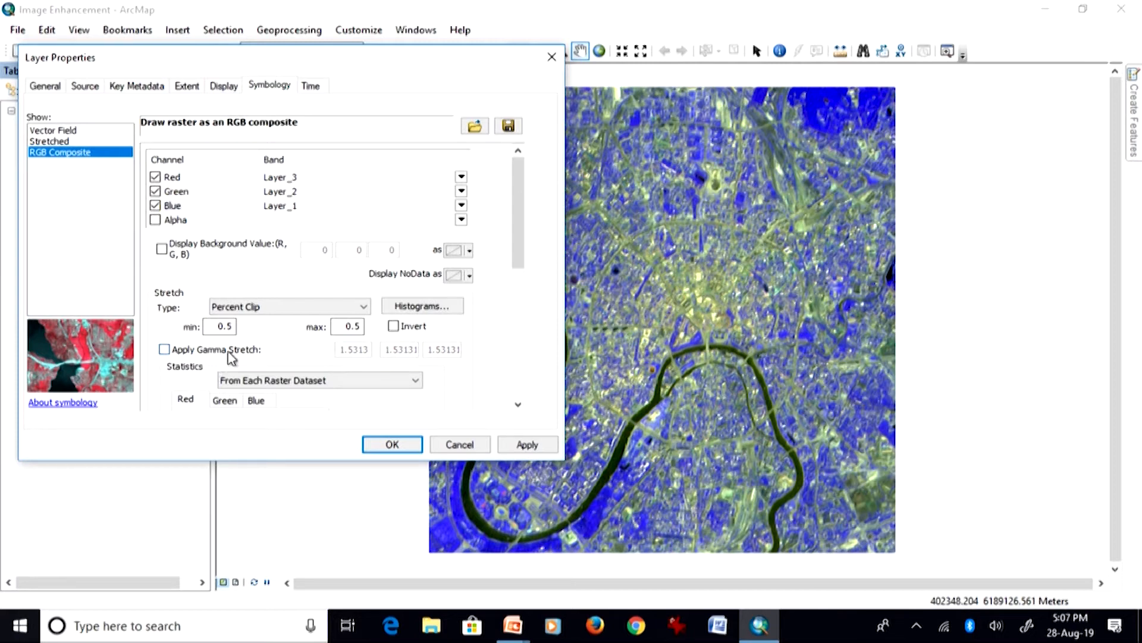
{"action": "left_click", "coordinate": [333, 311]}
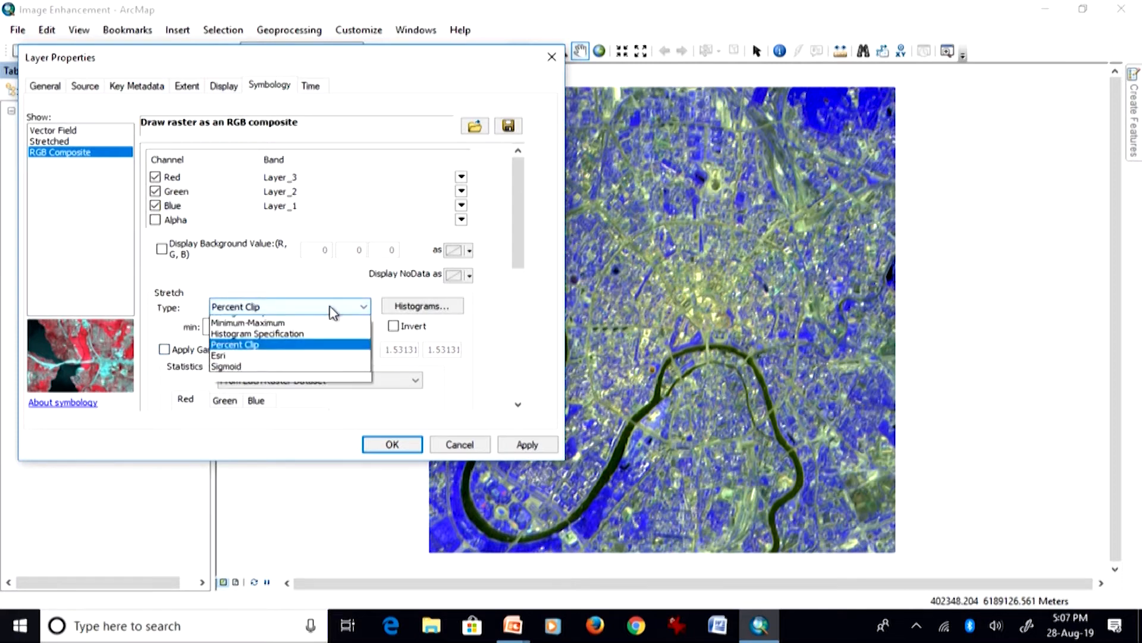
{"action": "left_click", "coordinate": [310, 323]}
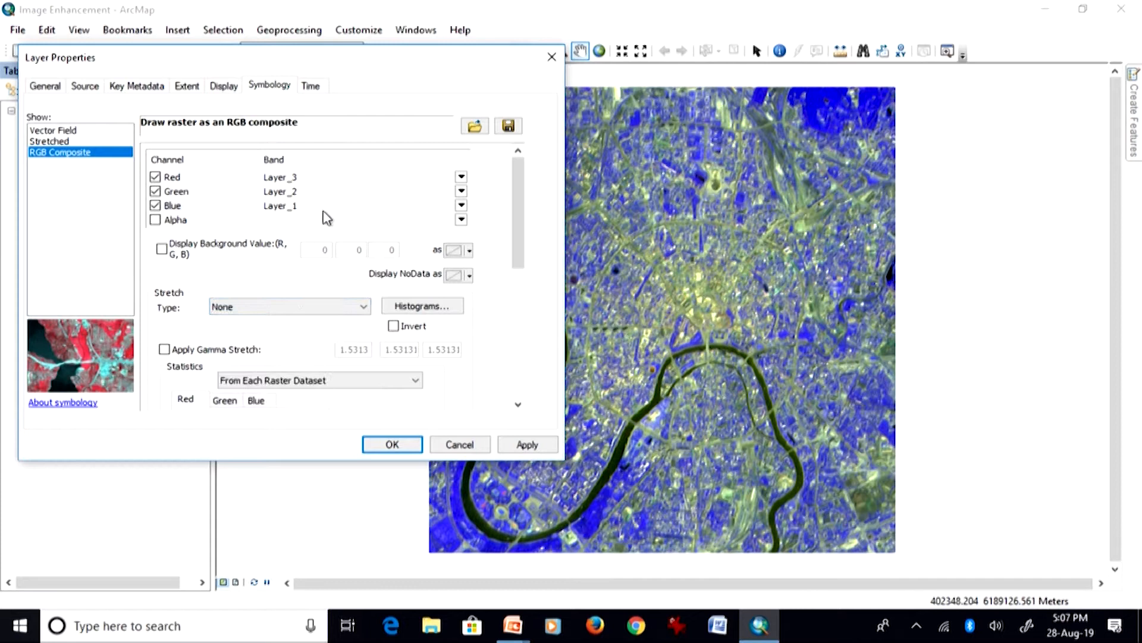
{"action": "left_click", "coordinate": [524, 445]}
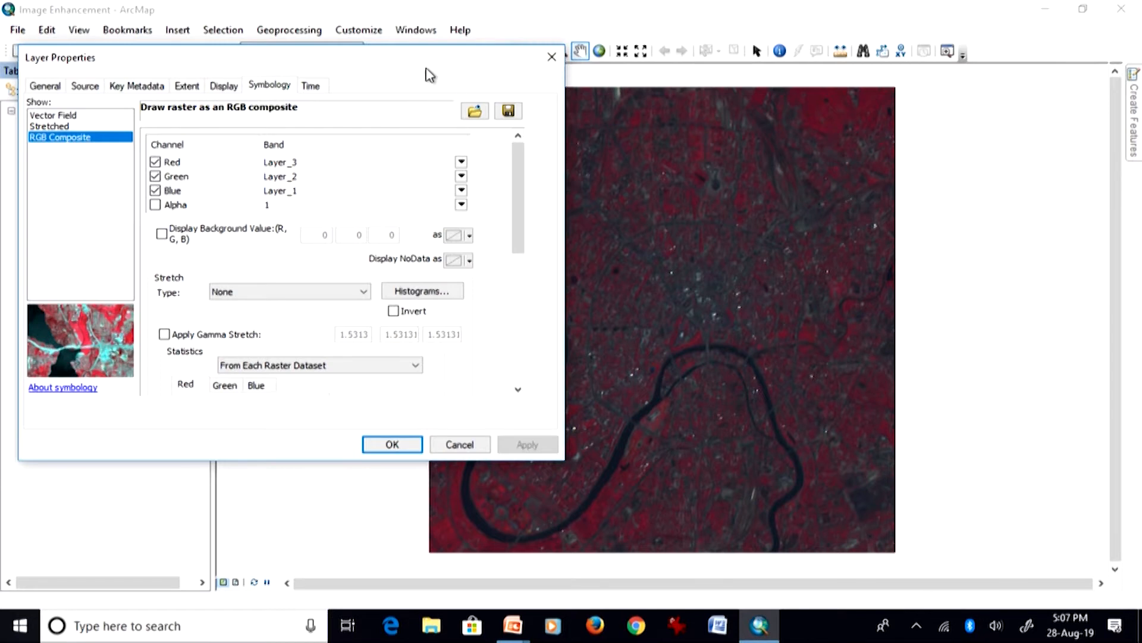
{"action": "left_click_drag", "start_coordinate": [428, 69], "coordinate": [700, 543]}
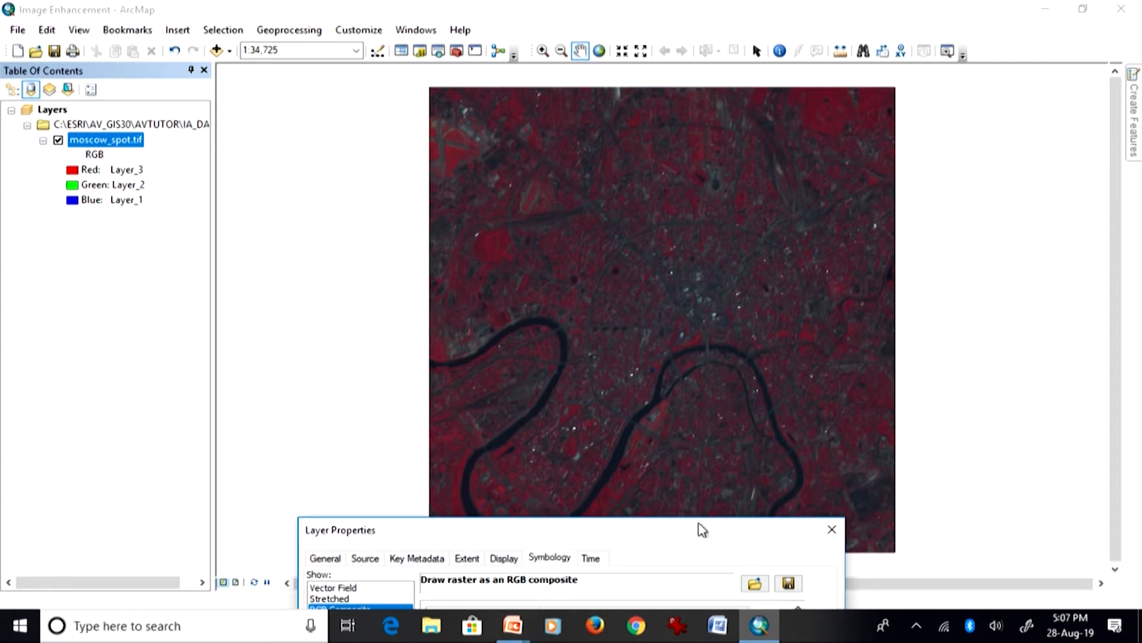
- Assign Layer_3 to the green and blue channels as well, and apply it to view the single-band image
{"action": "left_click_drag", "start_coordinate": [697, 529], "coordinate": [676, 94]}
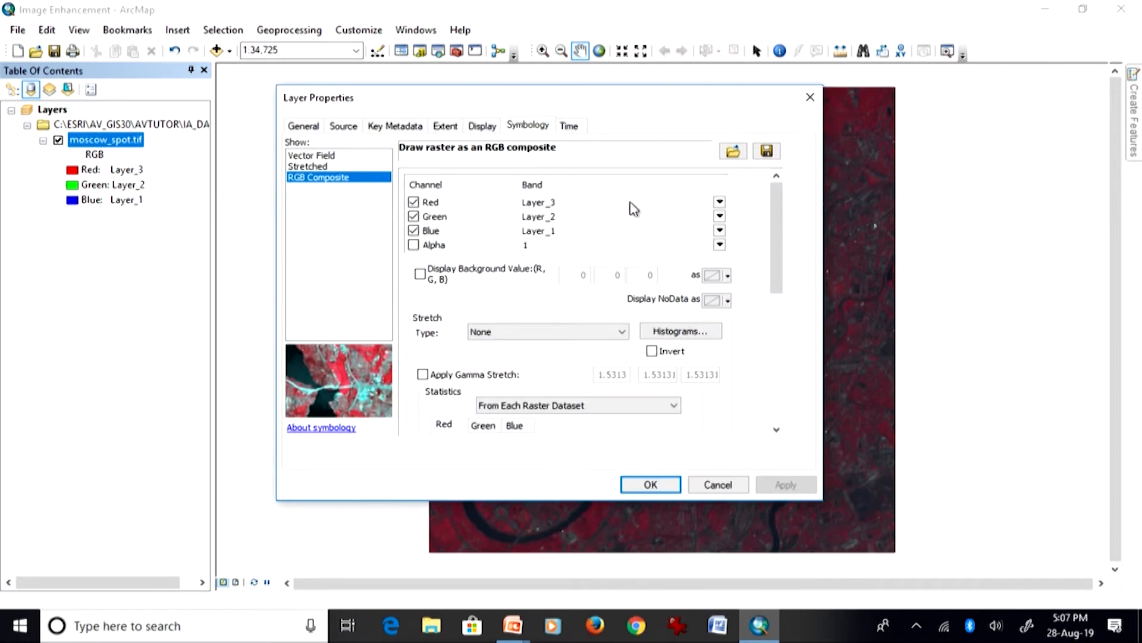
{"action": "left_click", "coordinate": [719, 216]}
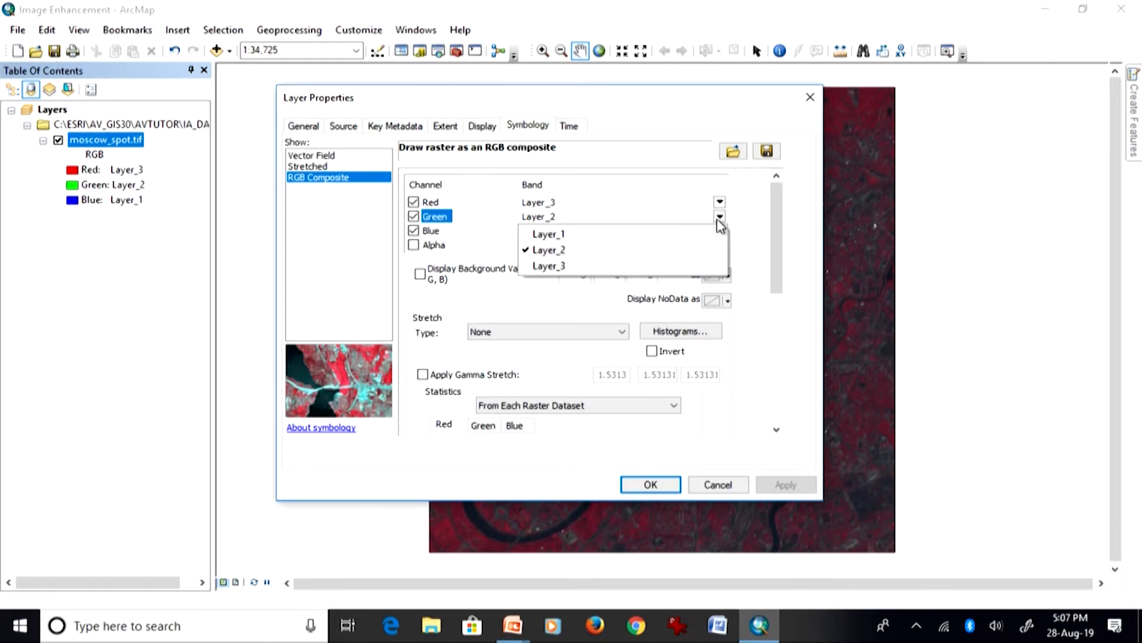
{"action": "left_click", "coordinate": [679, 266]}
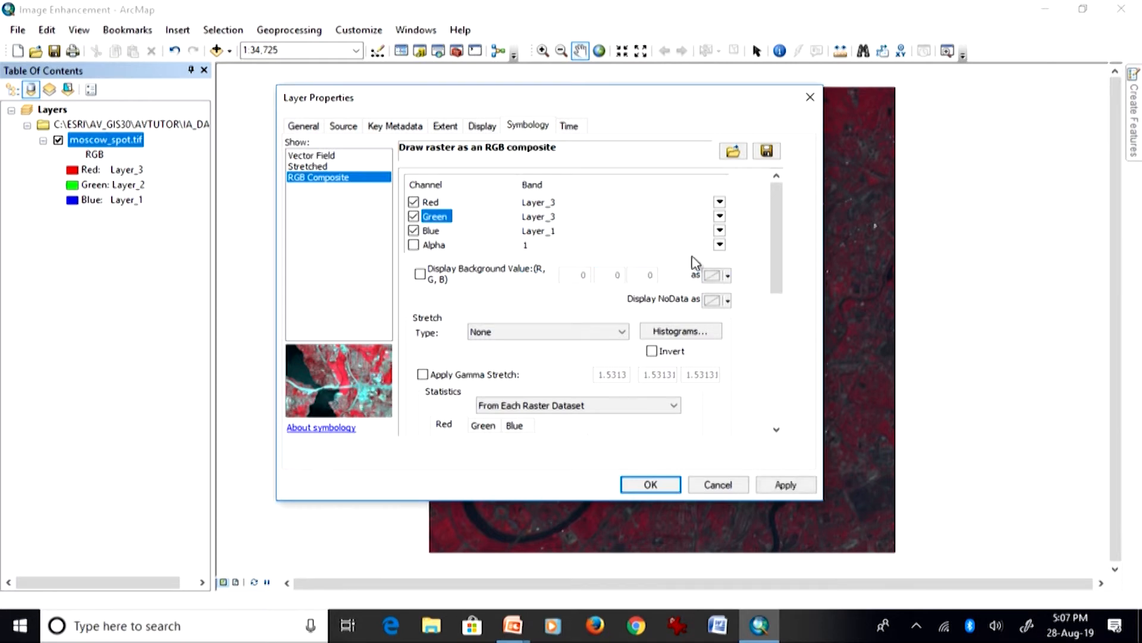
{"action": "left_click", "coordinate": [719, 231]}
{"action": "left_click", "coordinate": [684, 281]}
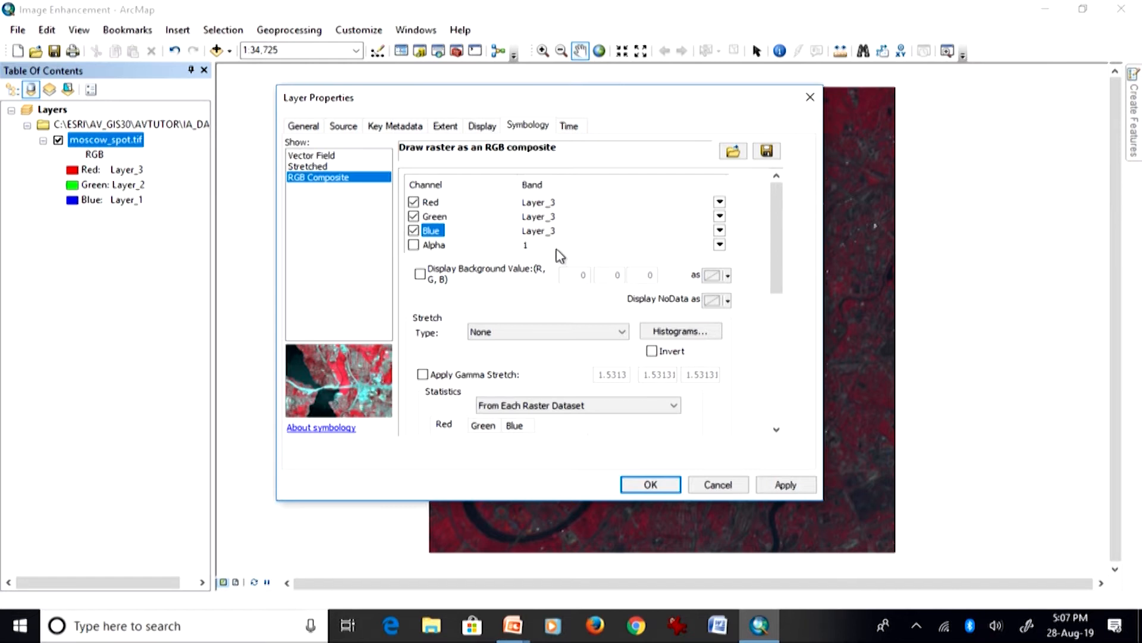
{"action": "left_click", "coordinate": [778, 489]}
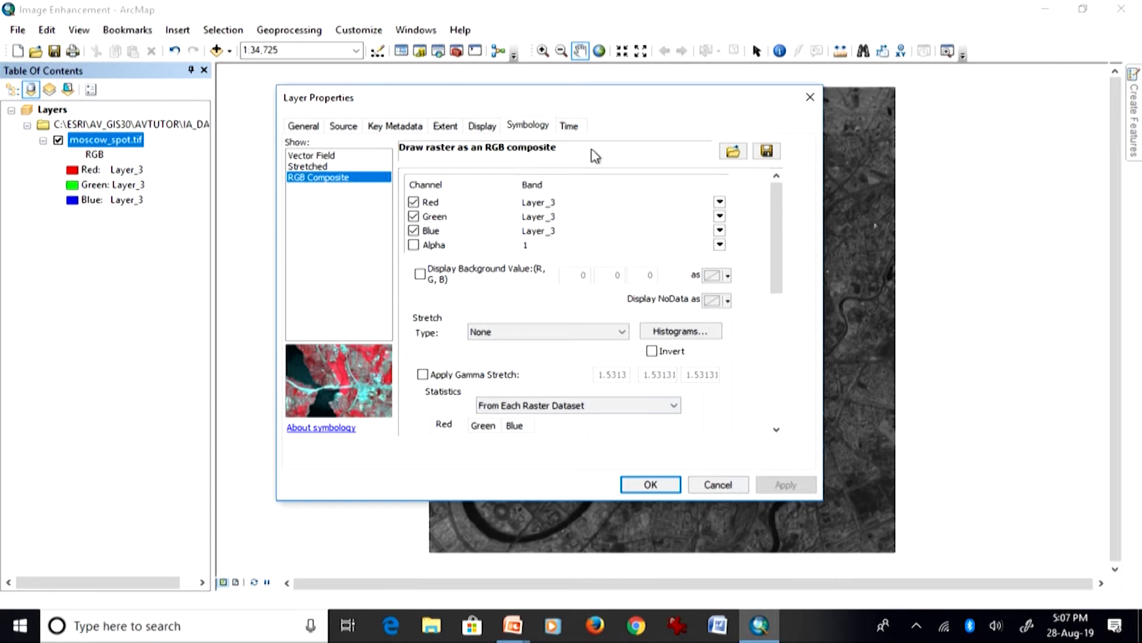
{"action": "left_click_drag", "start_coordinate": [625, 99], "coordinate": [215, 86]}
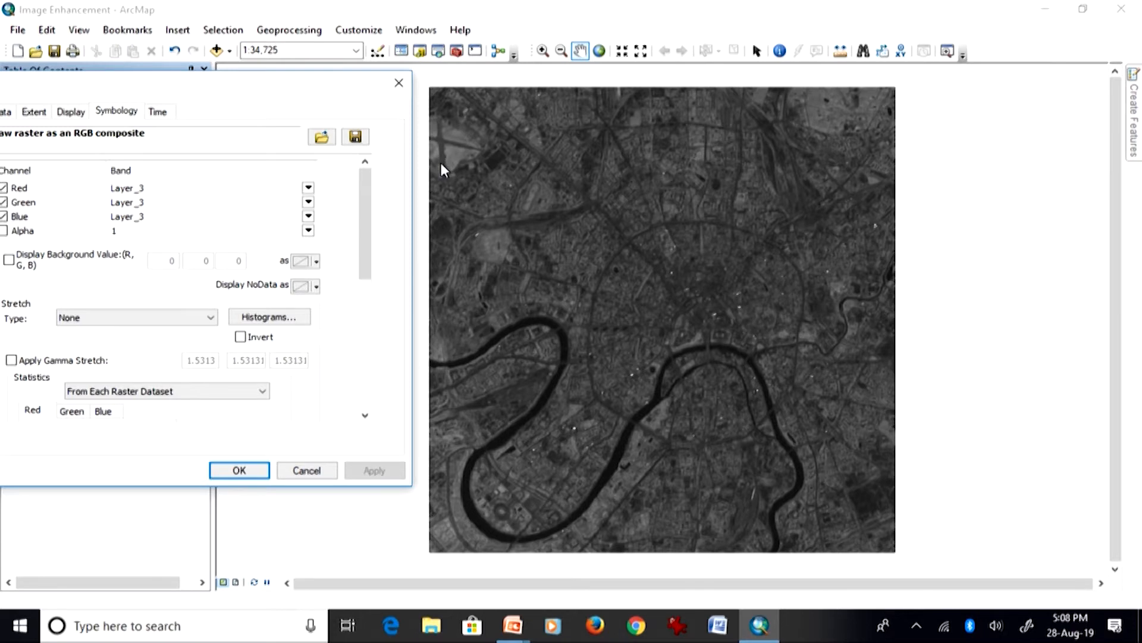
{"action": "left_click_drag", "start_coordinate": [316, 90], "coordinate": [628, 210]}
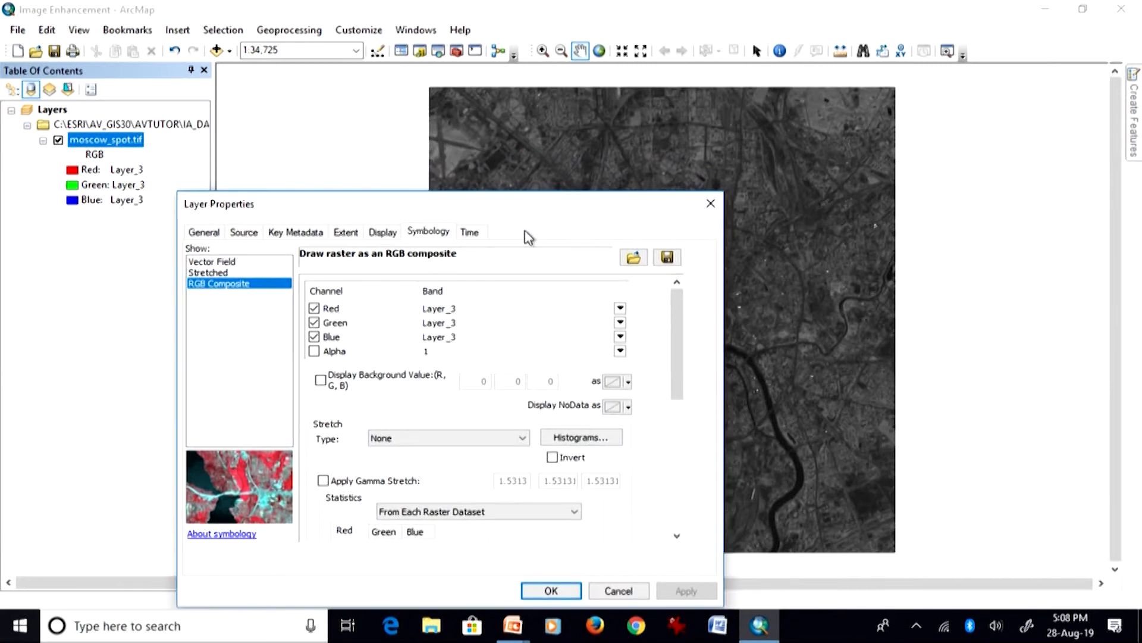
- Set the green channel to Layer_2 and the blue channel to Layer_1, and accept the layer properties
{"action": "left_click_drag", "start_coordinate": [532, 225], "coordinate": [560, 170]}
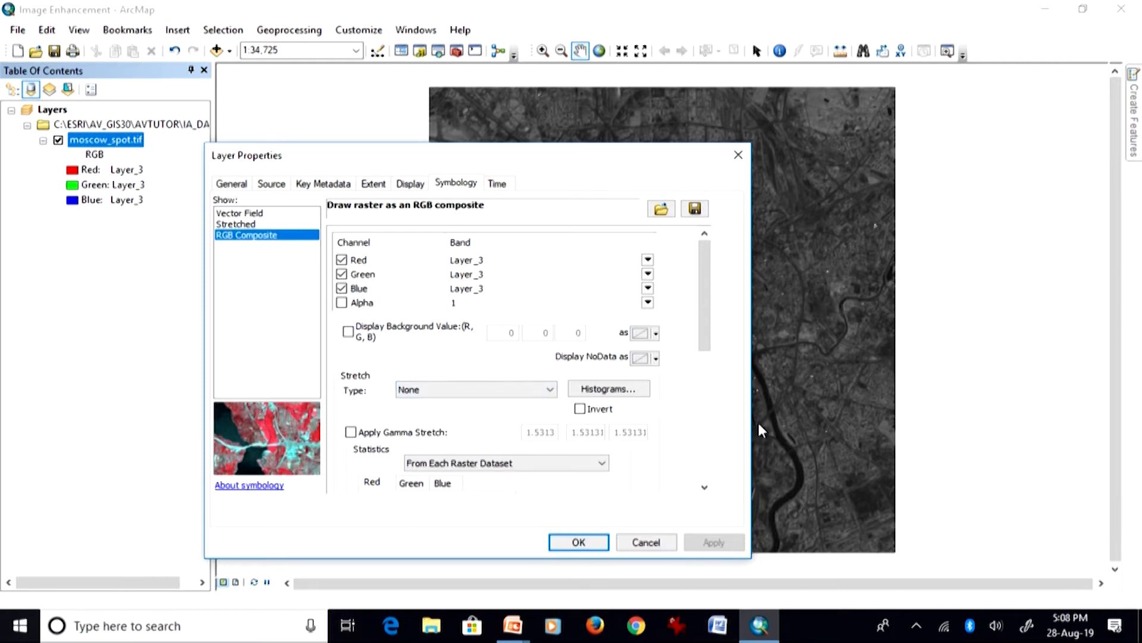
{"action": "left_click", "coordinate": [647, 274]}
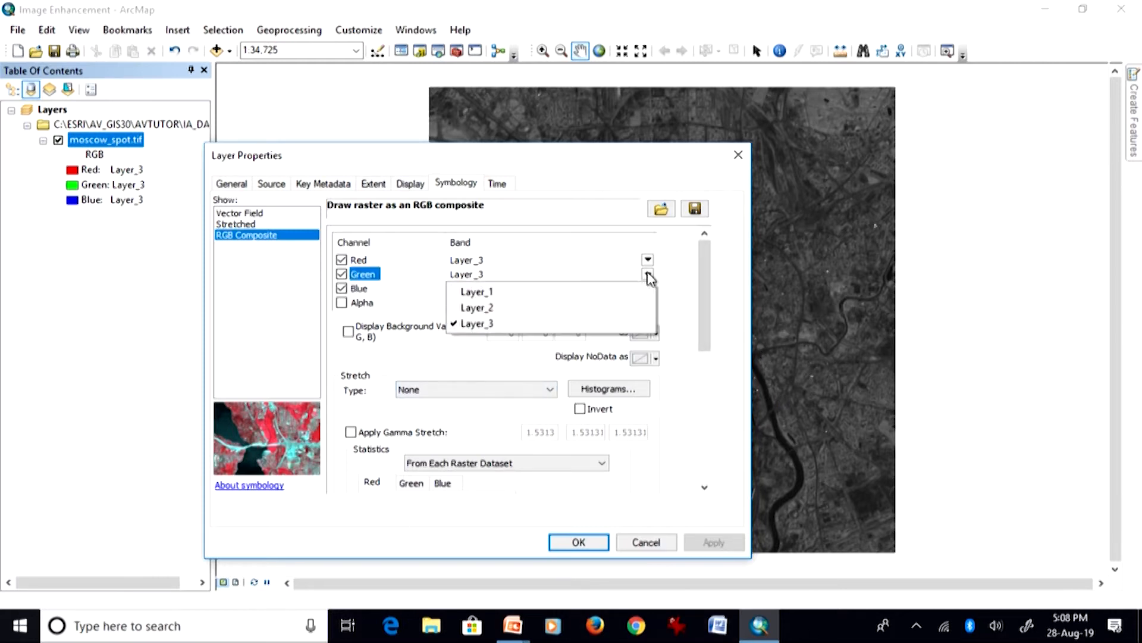
{"action": "left_click", "coordinate": [633, 308]}
{"action": "left_click", "coordinate": [649, 289]}
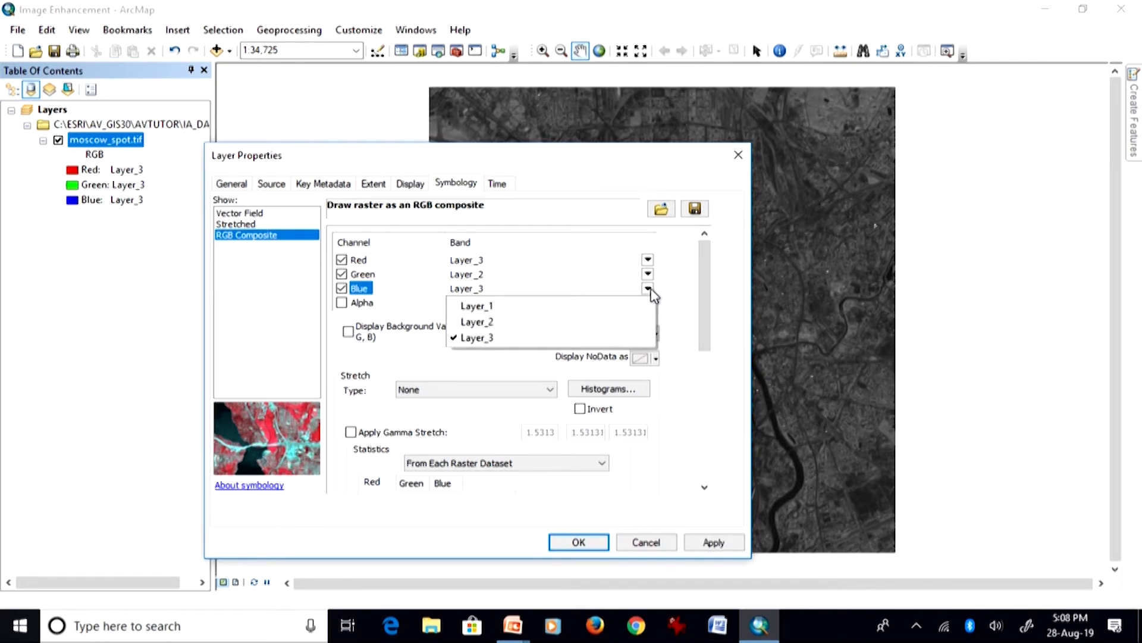
{"action": "left_click", "coordinate": [649, 306]}
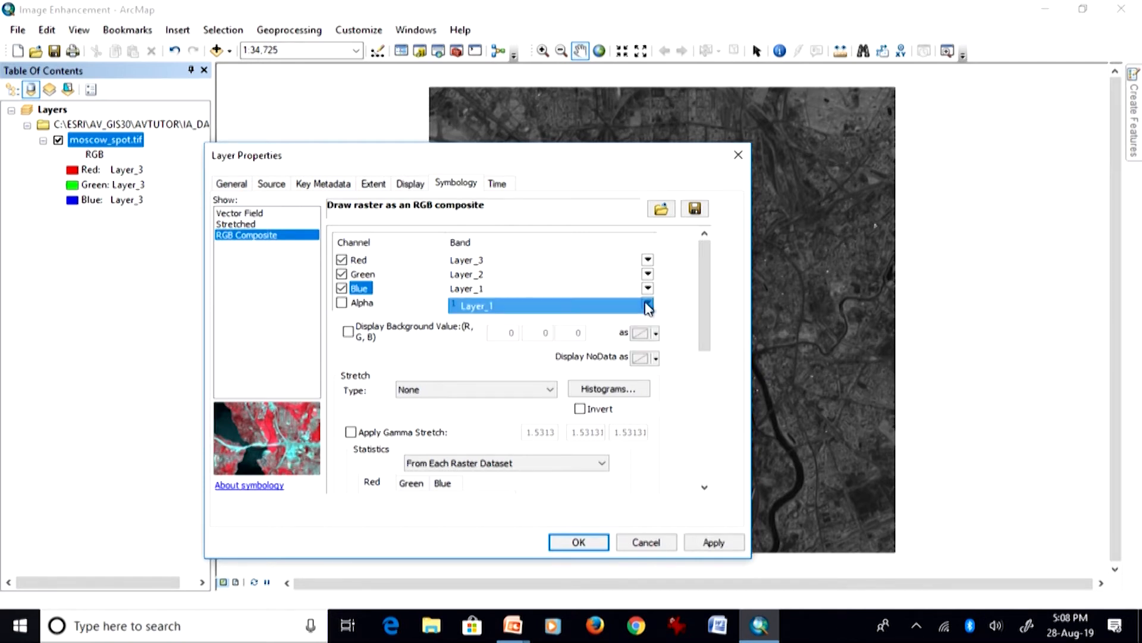
{"action": "left_click", "coordinate": [715, 544]}
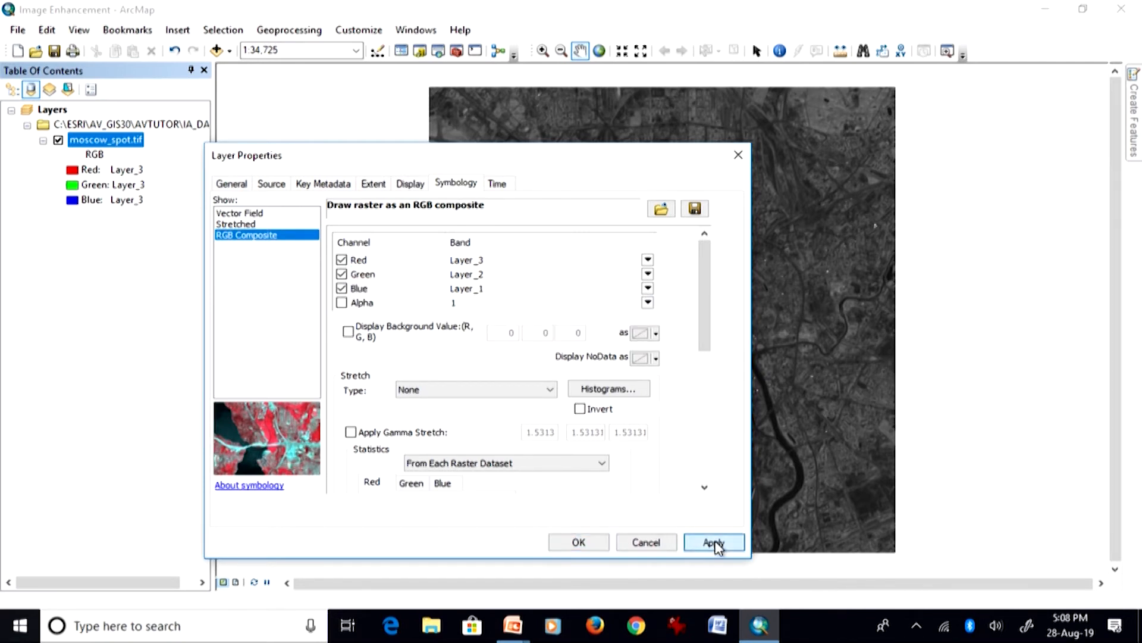
{"action": "left_click", "coordinate": [580, 543]}
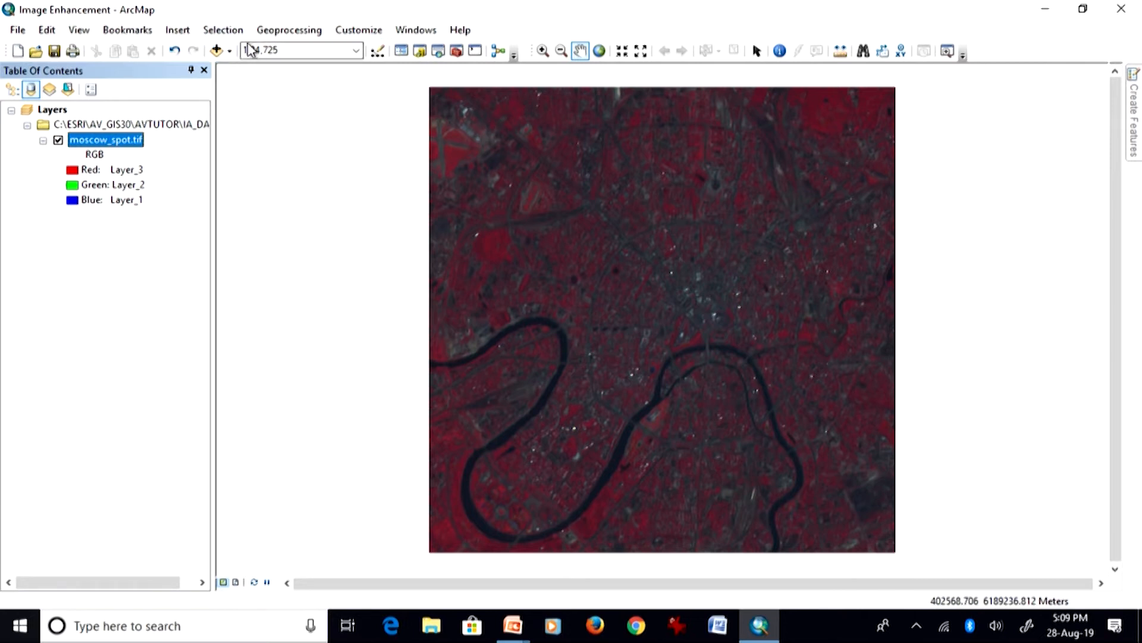
- In the moscow_spot.tif symbology, set the red channel to Layer_1 and the blue channel to Layer_3, and apply the change
{"action": "double_click", "coordinate": [135, 141]}
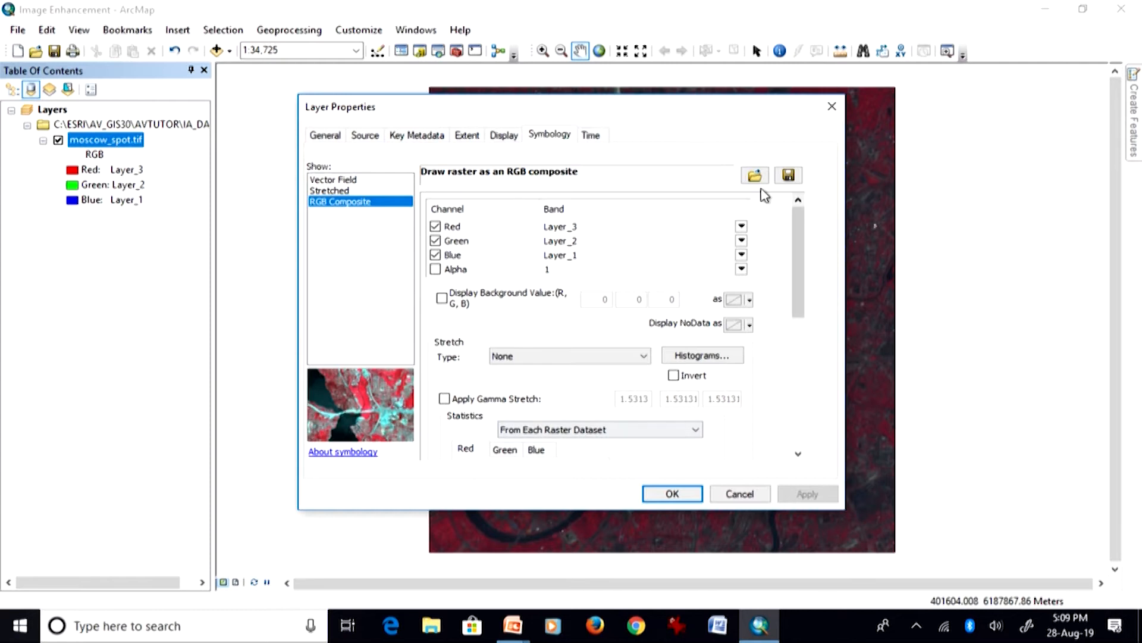
{"action": "left_click", "coordinate": [742, 226]}
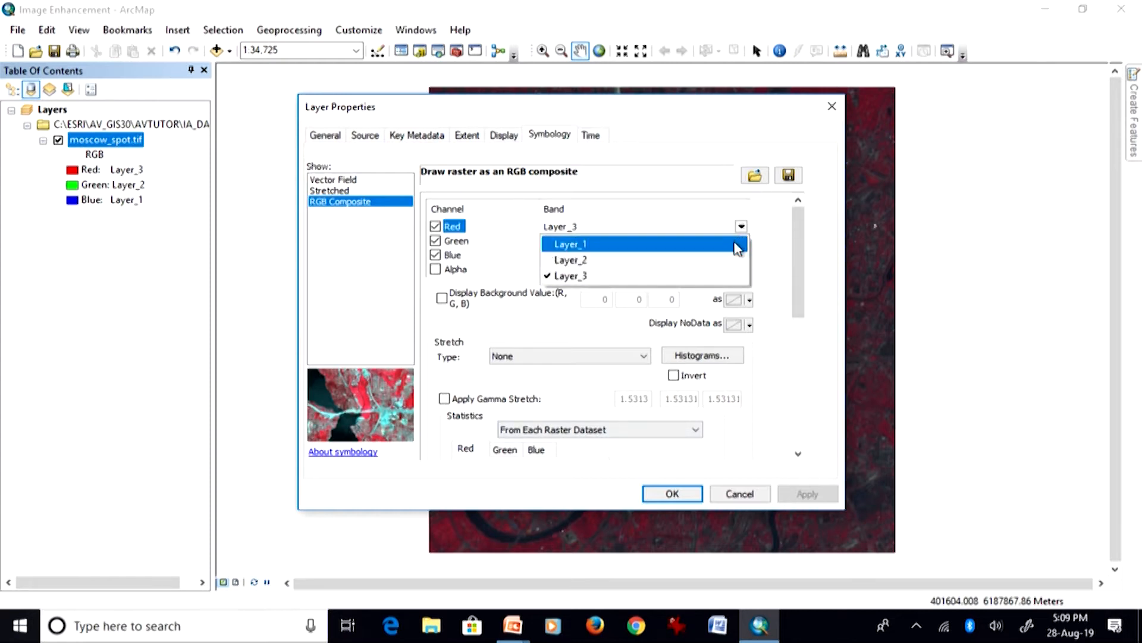
{"action": "left_click", "coordinate": [738, 243]}
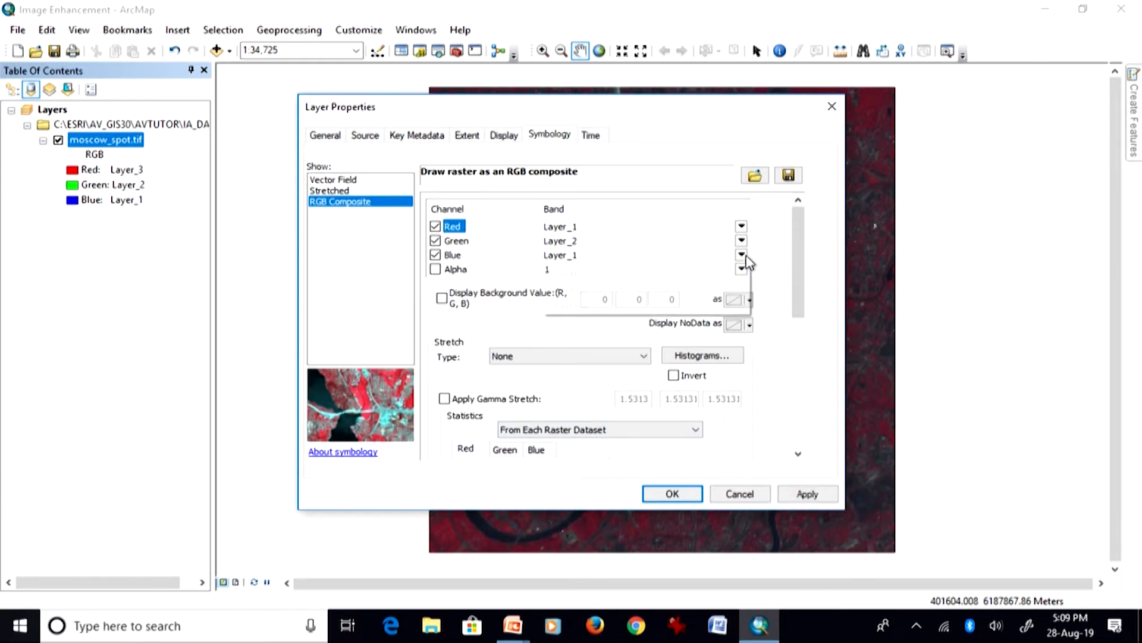
{"action": "left_click", "coordinate": [742, 255]}
{"action": "left_click", "coordinate": [726, 309]}
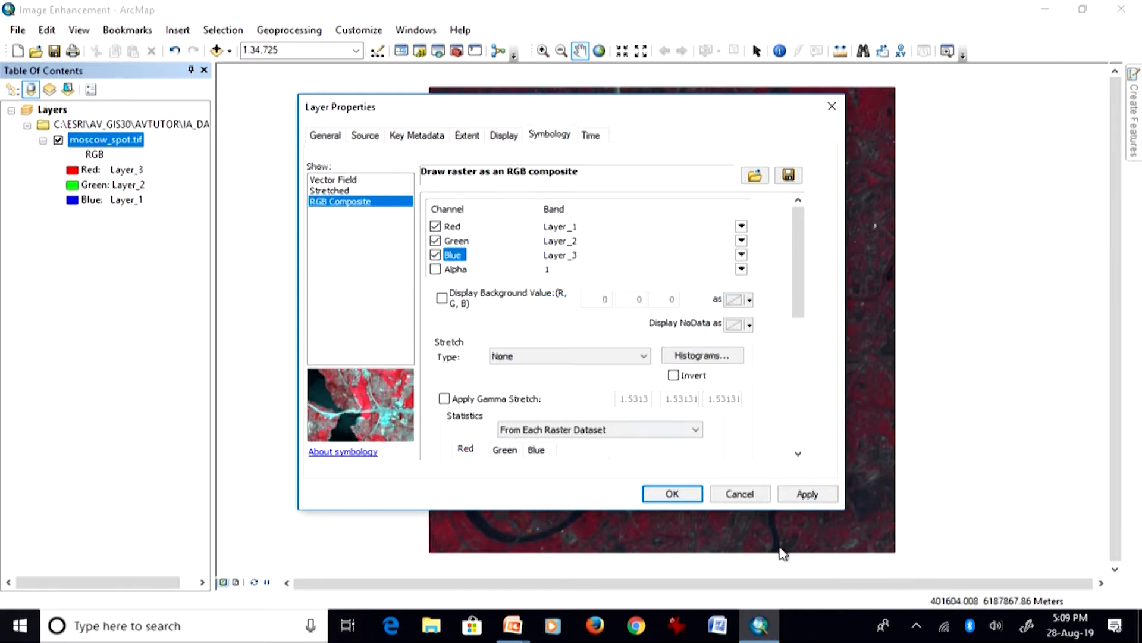
{"action": "left_click", "coordinate": [797, 492]}
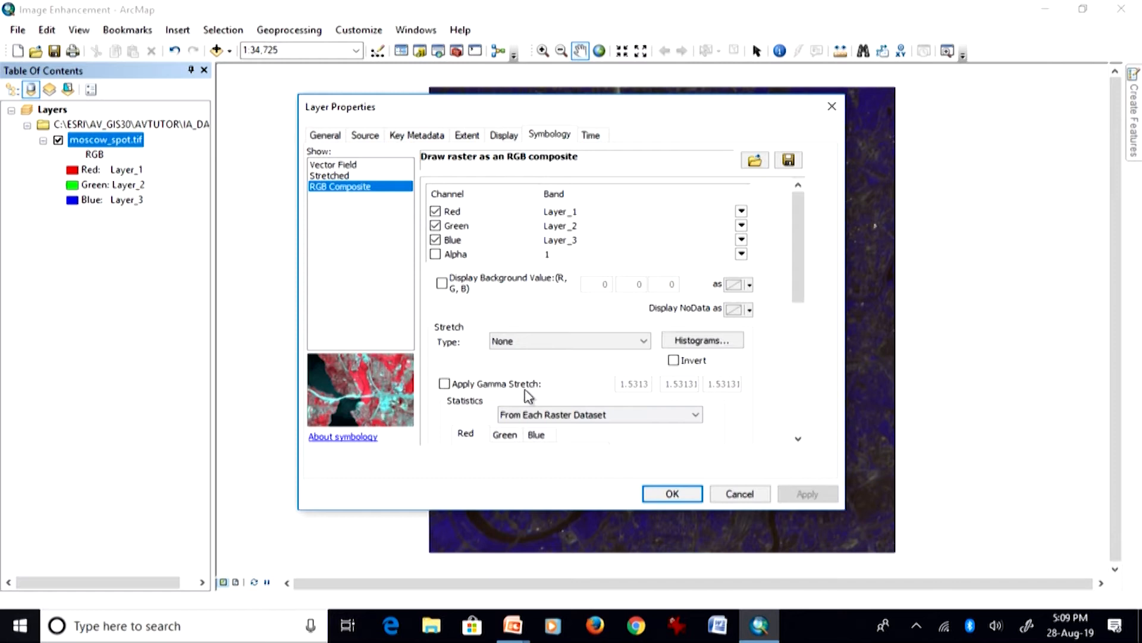
- Enable the gamma stretch for the RGB composite and accept the layer properties
{"action": "left_click", "coordinate": [444, 384]}
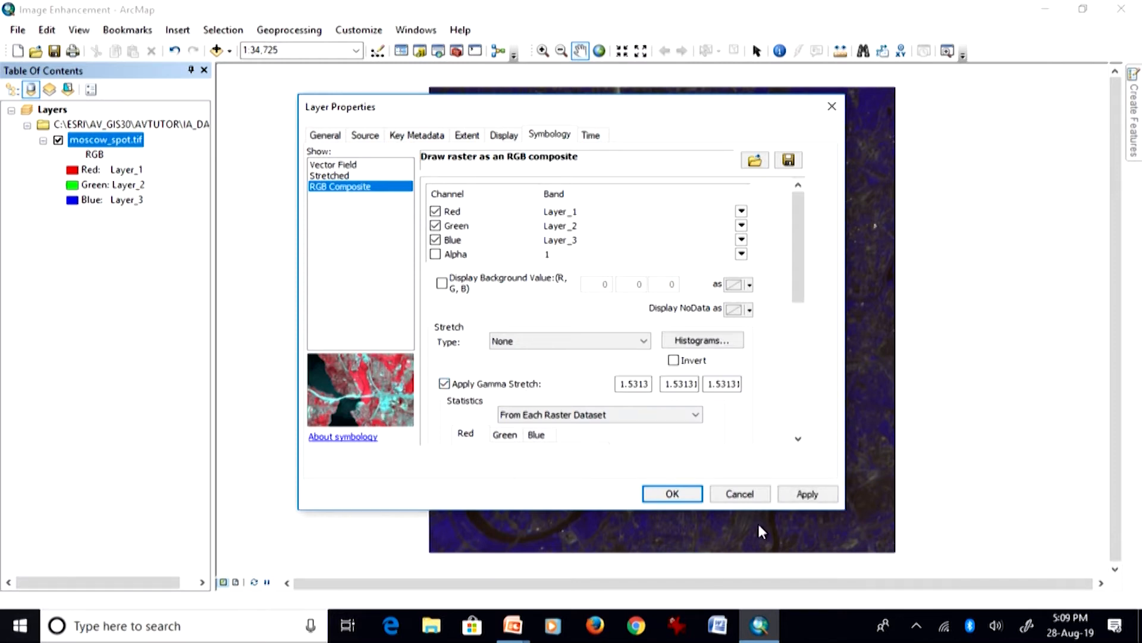
{"action": "left_click", "coordinate": [794, 496]}
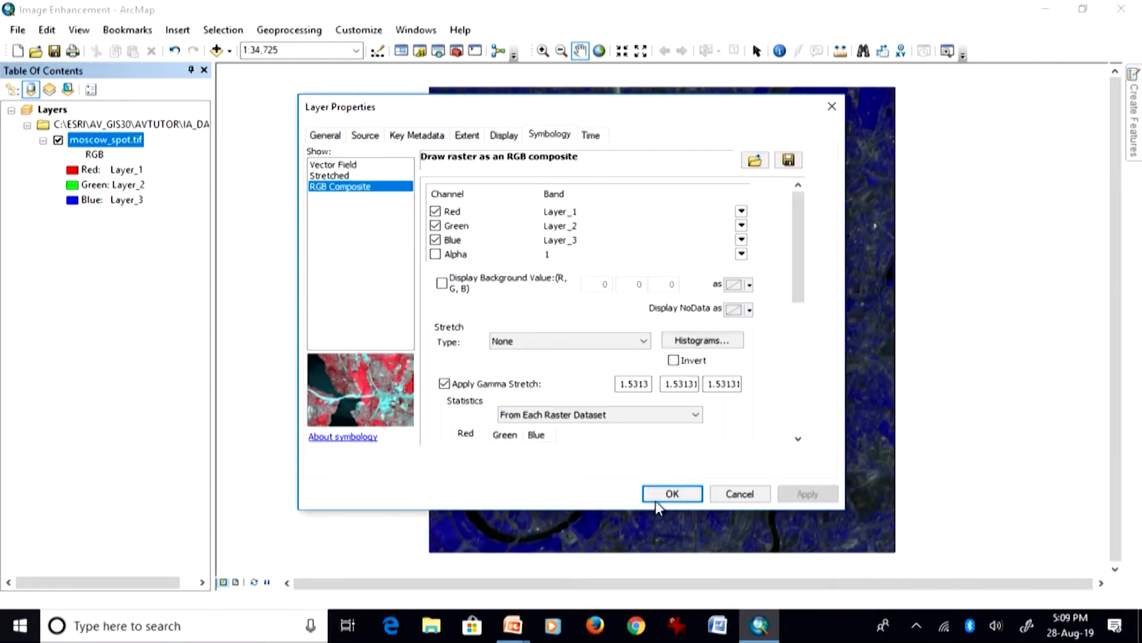
{"action": "left_click", "coordinate": [670, 495]}
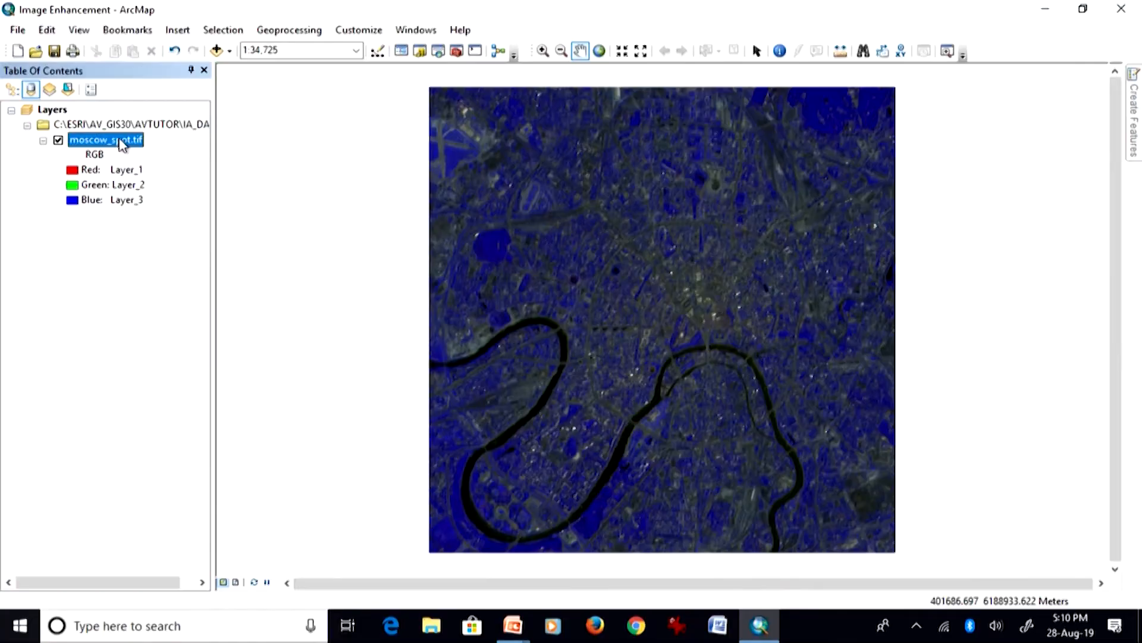
- In the moscow_spot.tif symbology, set the red channel to Layer_3 and the blue channel to Layer_1, and accept the layer properties
{"action": "double_click", "coordinate": [121, 141]}
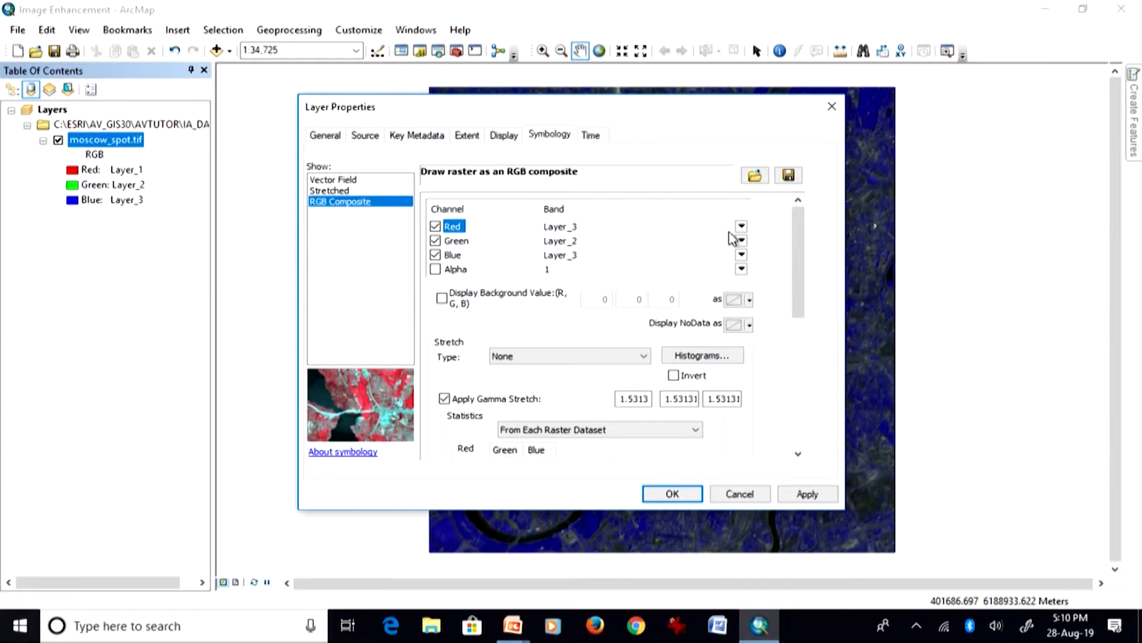
{"action": "left_click", "coordinate": [742, 254]}
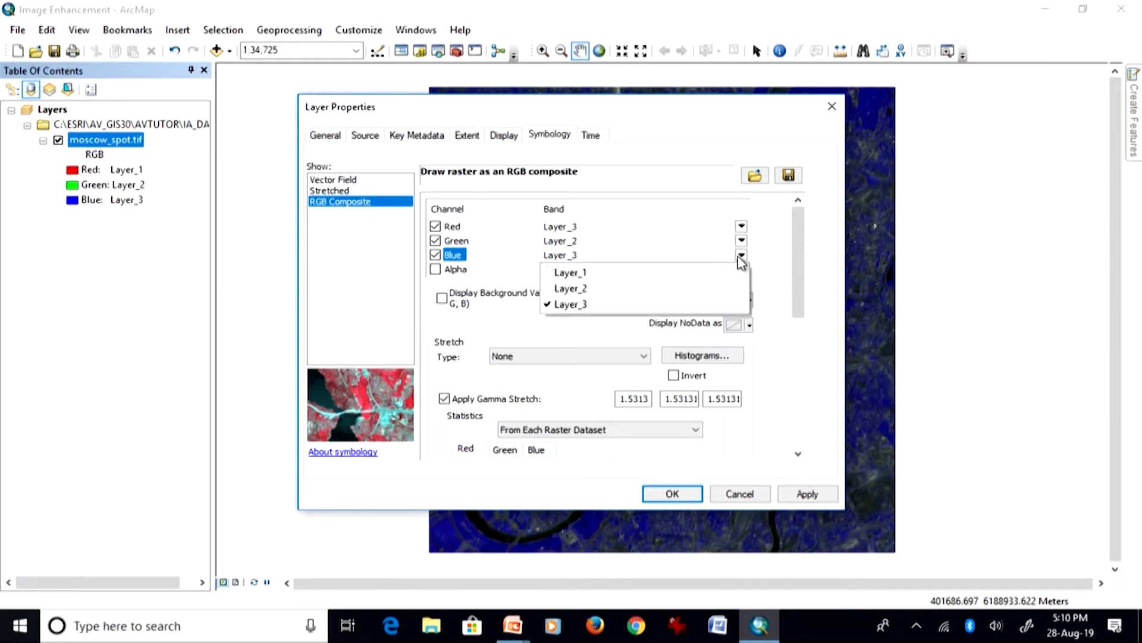
{"action": "left_click", "coordinate": [726, 274]}
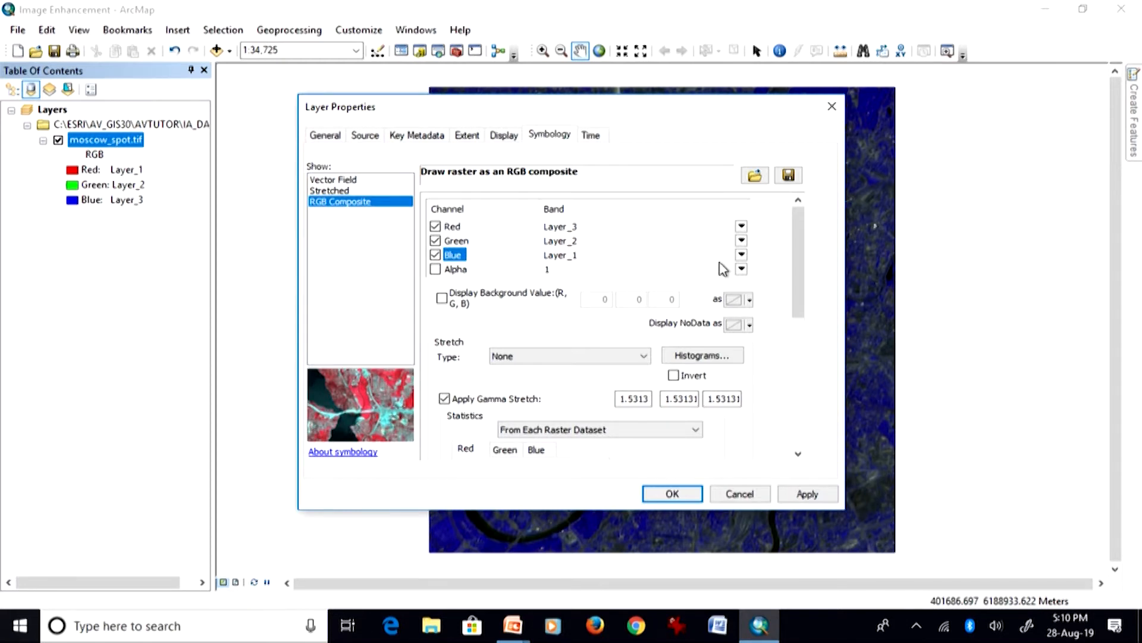
{"action": "left_click", "coordinate": [804, 494]}
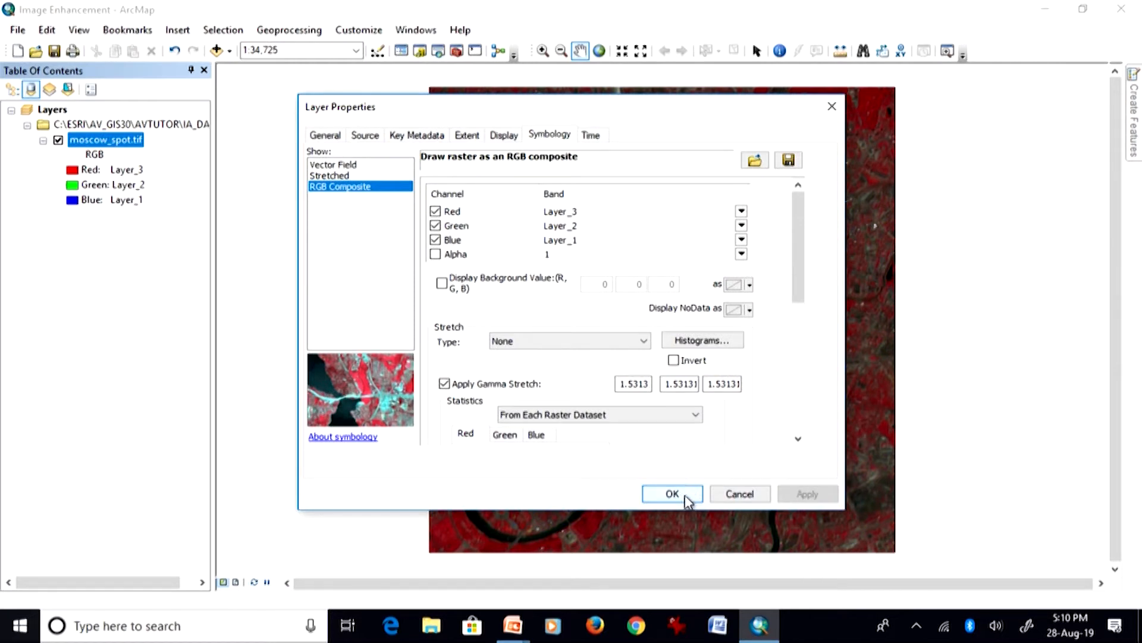
{"action": "left_click", "coordinate": [688, 495]}
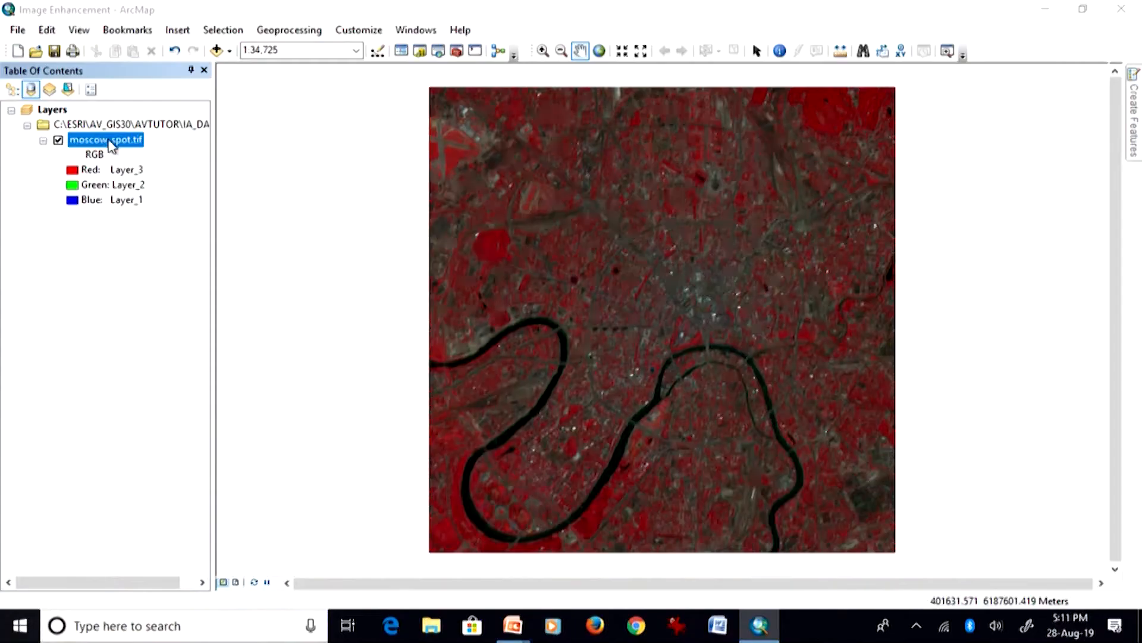
- Assign Layer_3 to the green and blue channels of moscow_spot.tif, keeping gamma stretch enabled, and accept the layer properties
{"action": "double_click", "coordinate": [107, 143]}
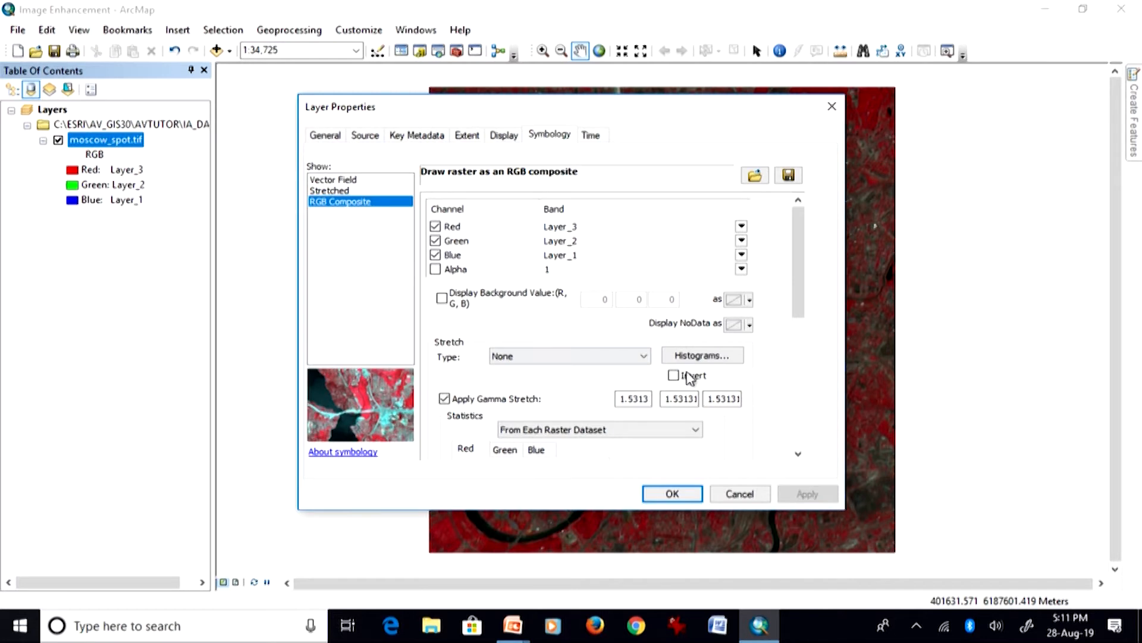
{"action": "left_click", "coordinate": [742, 240]}
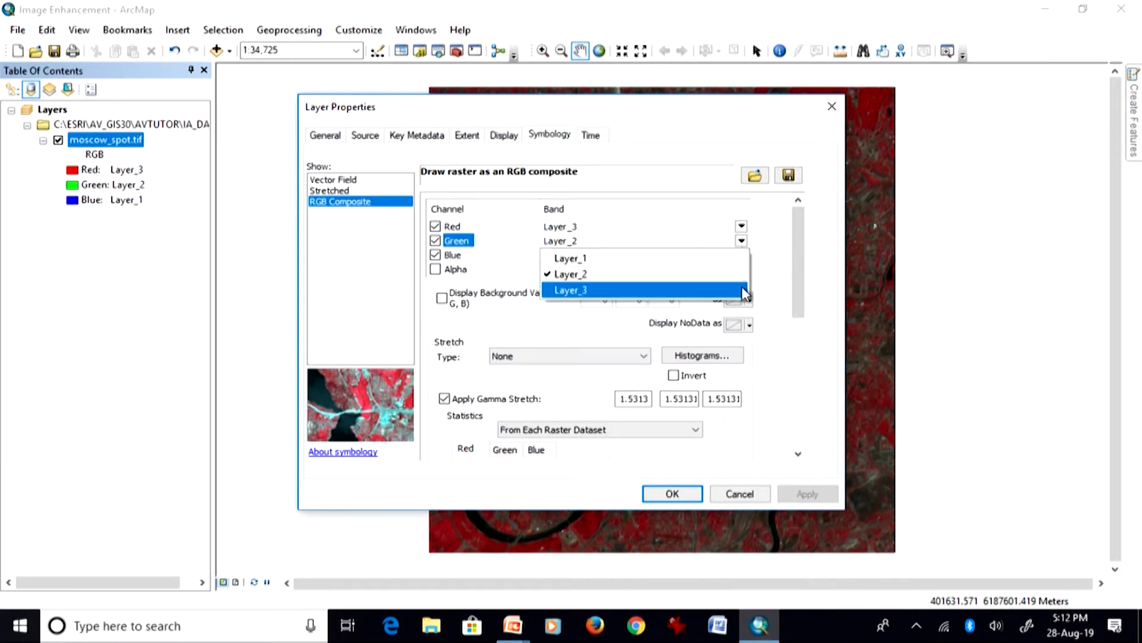
{"action": "left_click", "coordinate": [745, 293]}
{"action": "left_click", "coordinate": [741, 254]}
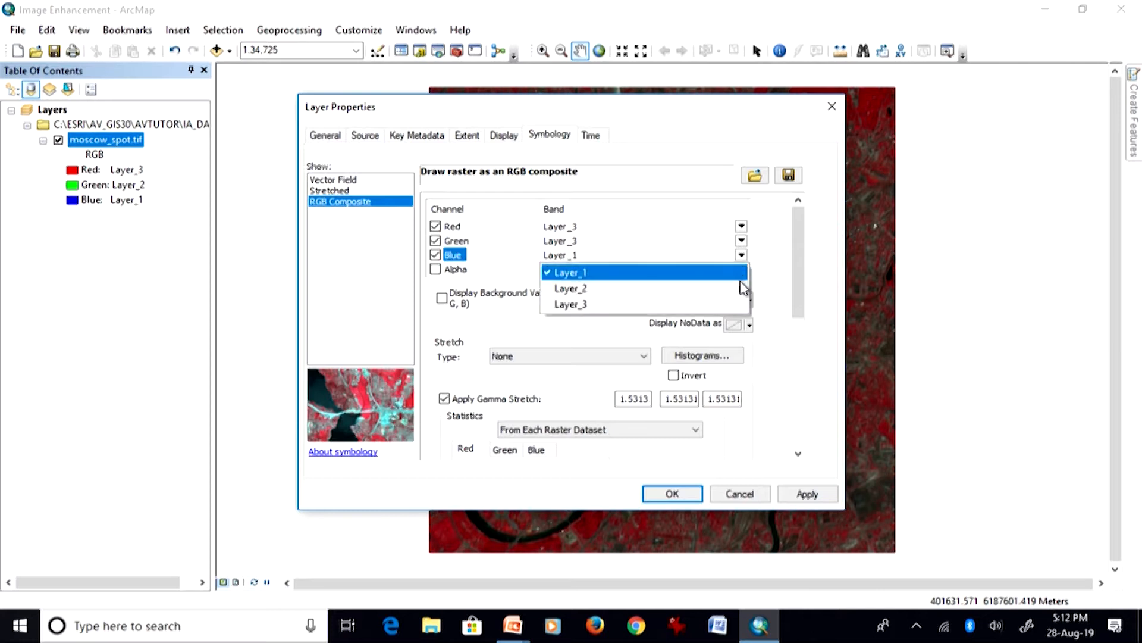
{"action": "left_click", "coordinate": [737, 305]}
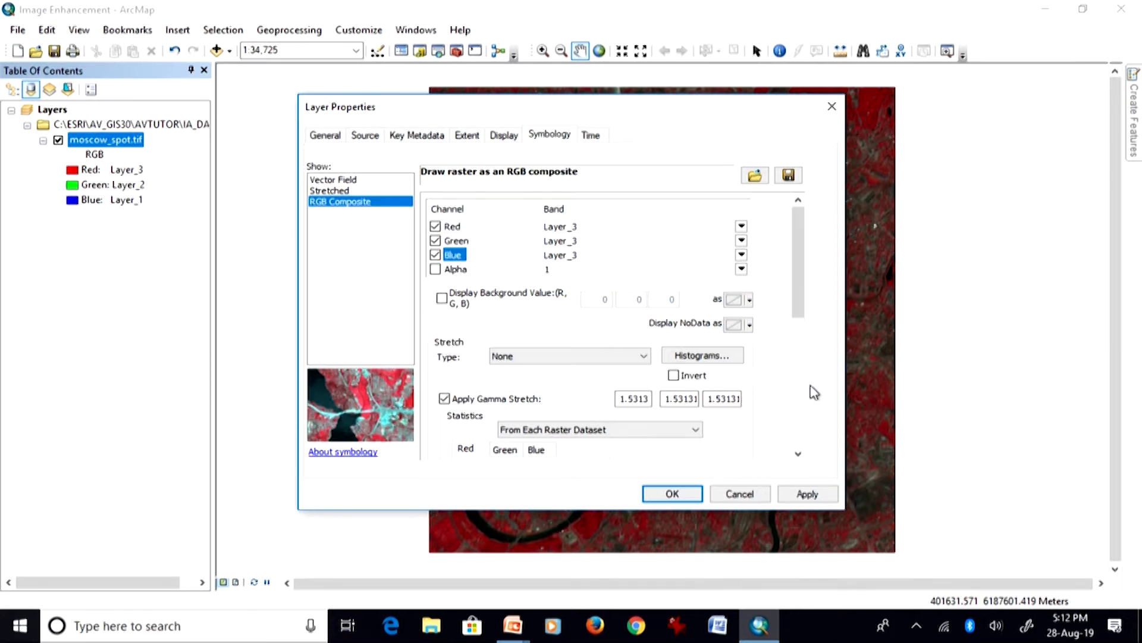
{"action": "left_click", "coordinate": [508, 404]}
{"action": "left_click", "coordinate": [510, 405]}
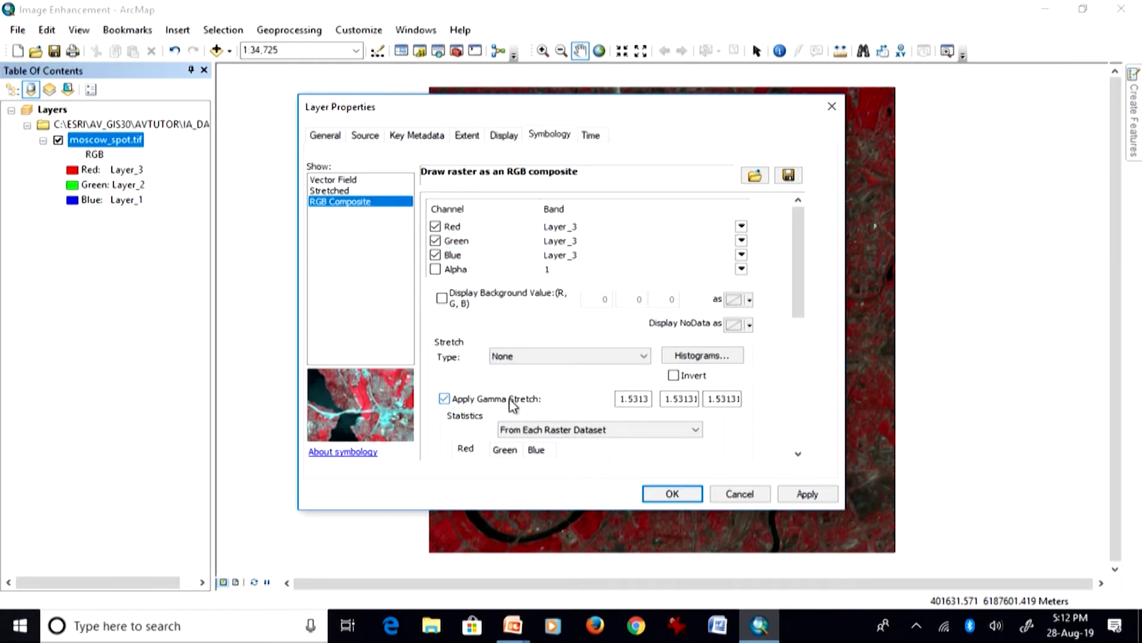
{"action": "left_click", "coordinate": [813, 495]}
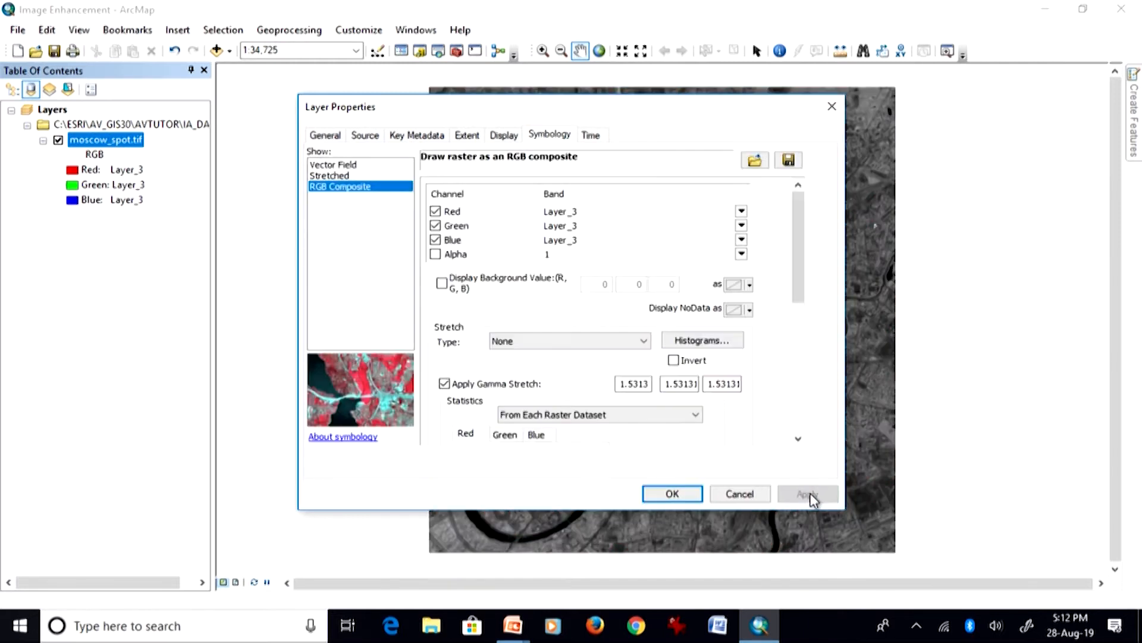
{"action": "left_click", "coordinate": [673, 494]}
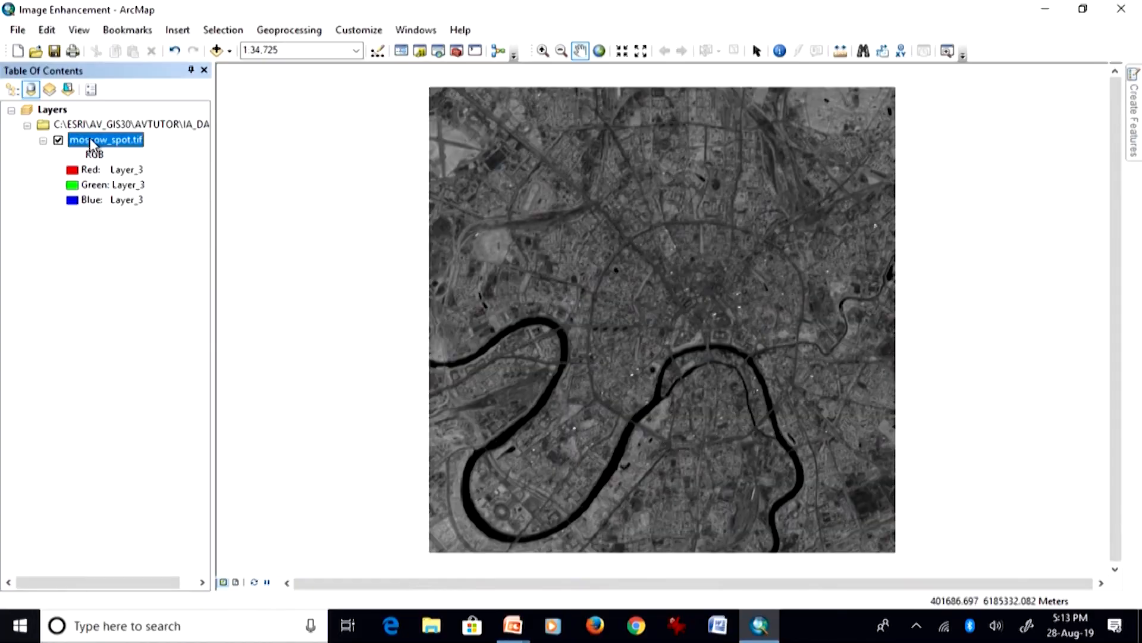
- Assign Layer_1 to the red, green and blue channels of the moscow_spot.tif composite and accept the layer properties
{"action": "double_click", "coordinate": [91, 142]}
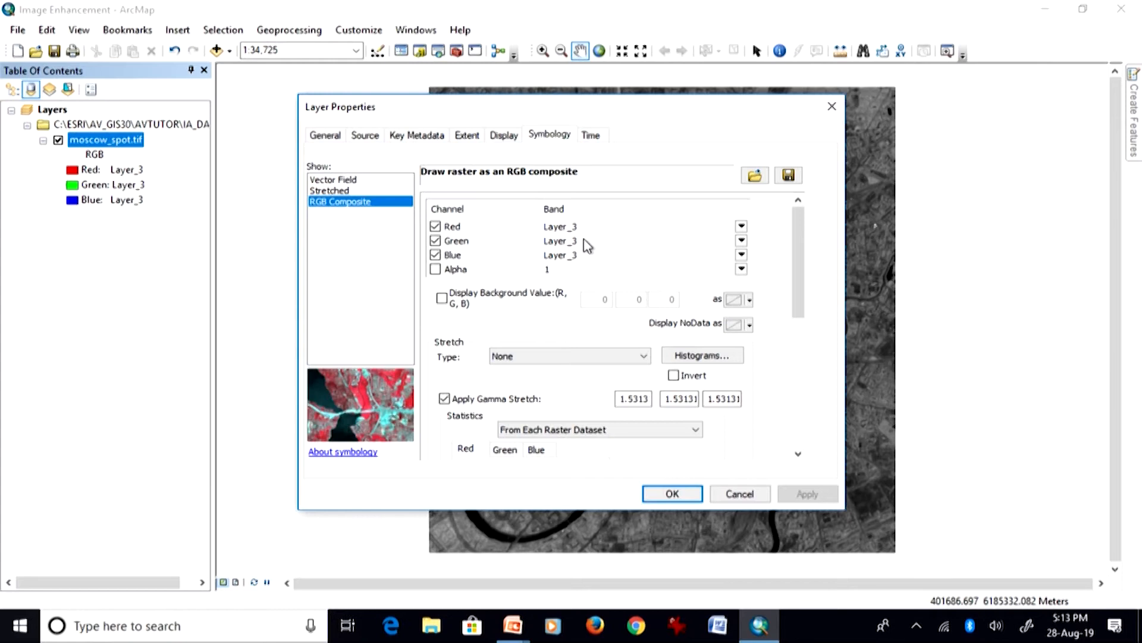
{"action": "left_click", "coordinate": [741, 227]}
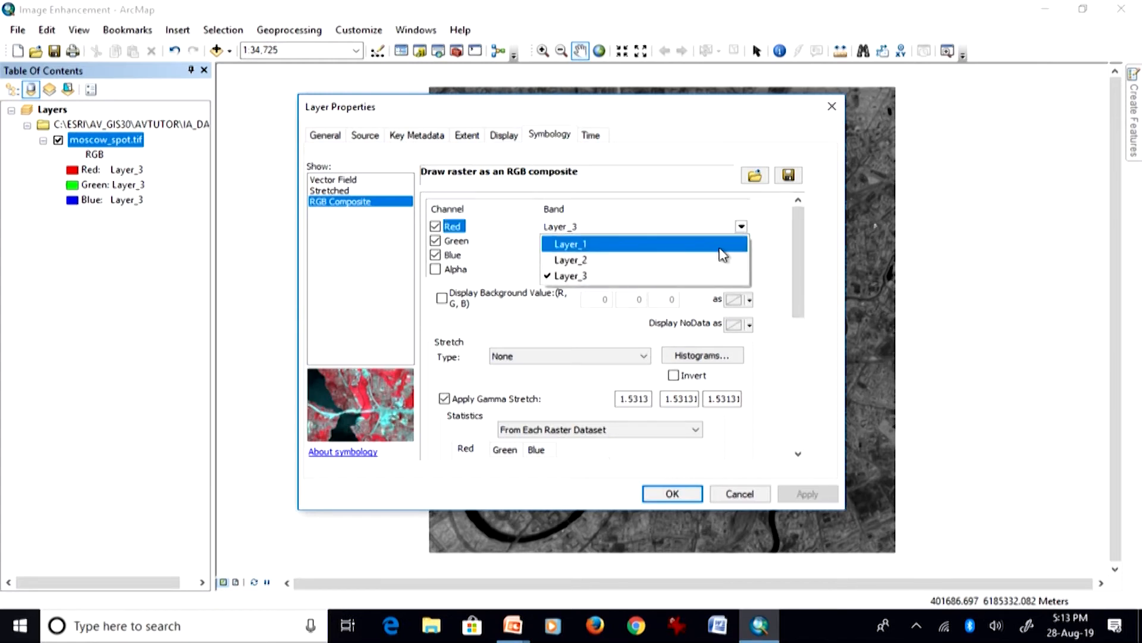
{"action": "left_click", "coordinate": [723, 244]}
{"action": "left_click", "coordinate": [742, 241]}
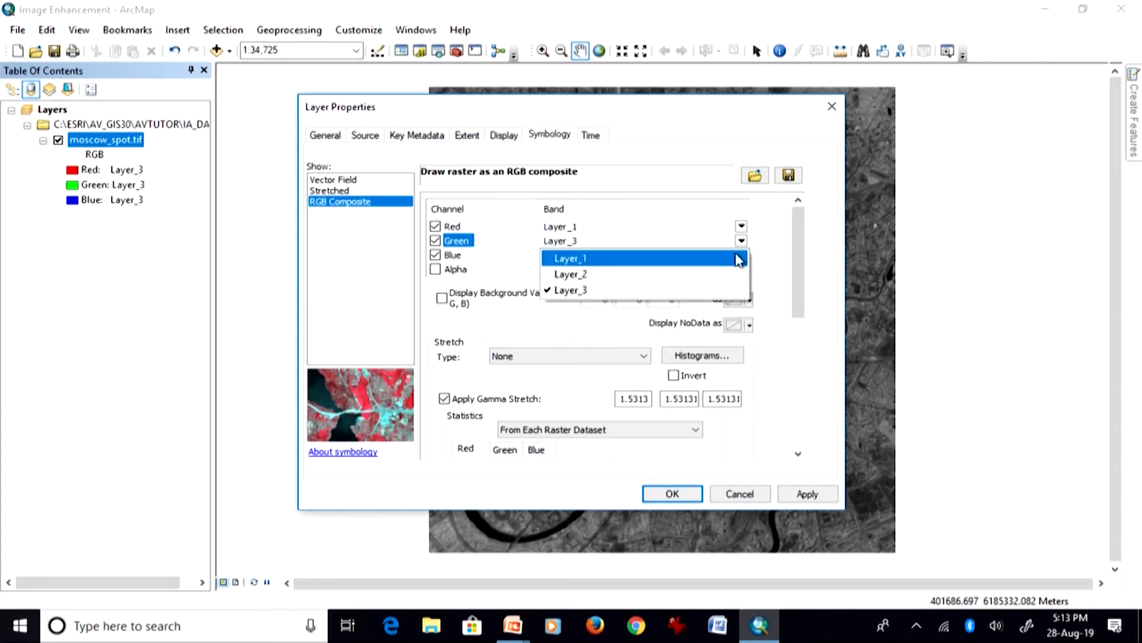
{"action": "left_click", "coordinate": [739, 259]}
{"action": "left_click", "coordinate": [742, 256]}
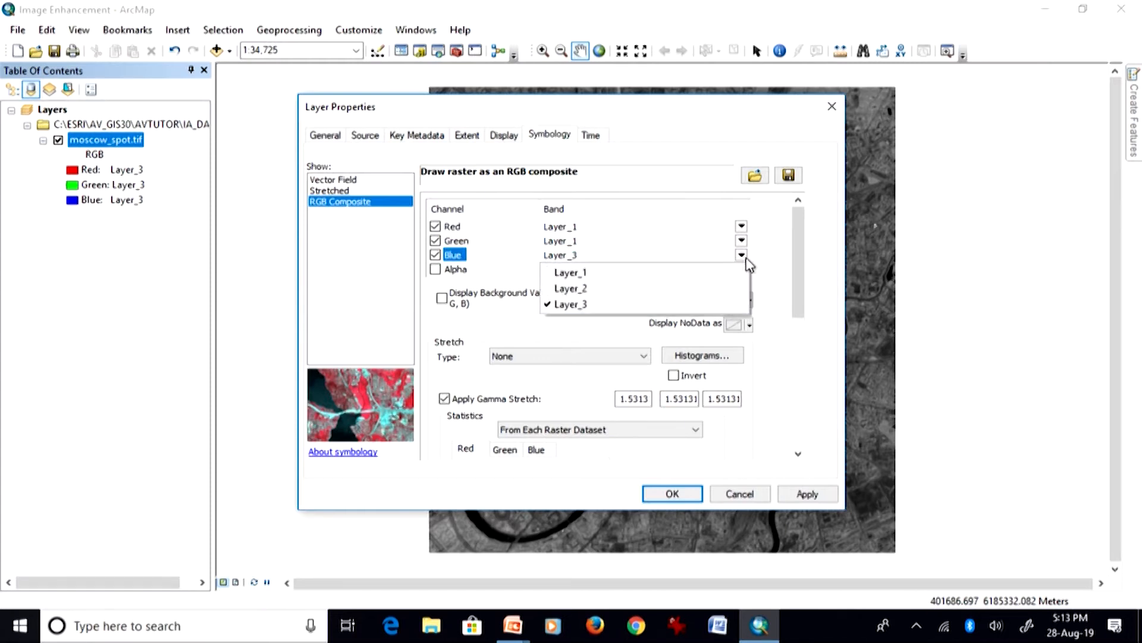
{"action": "left_click", "coordinate": [734, 274]}
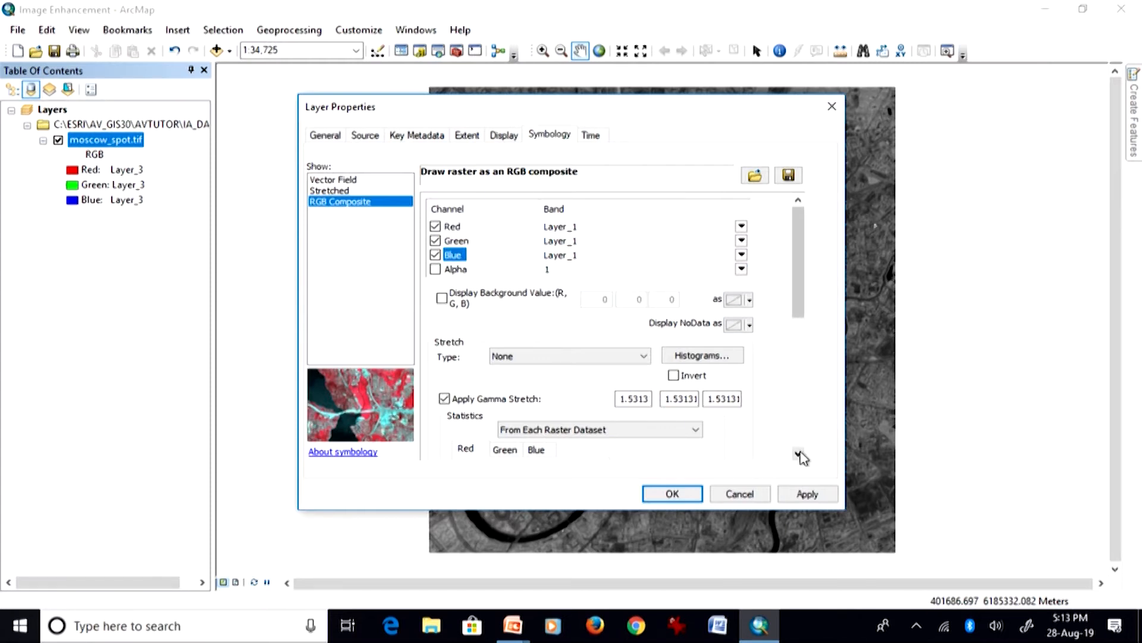
{"action": "left_click", "coordinate": [806, 495]}
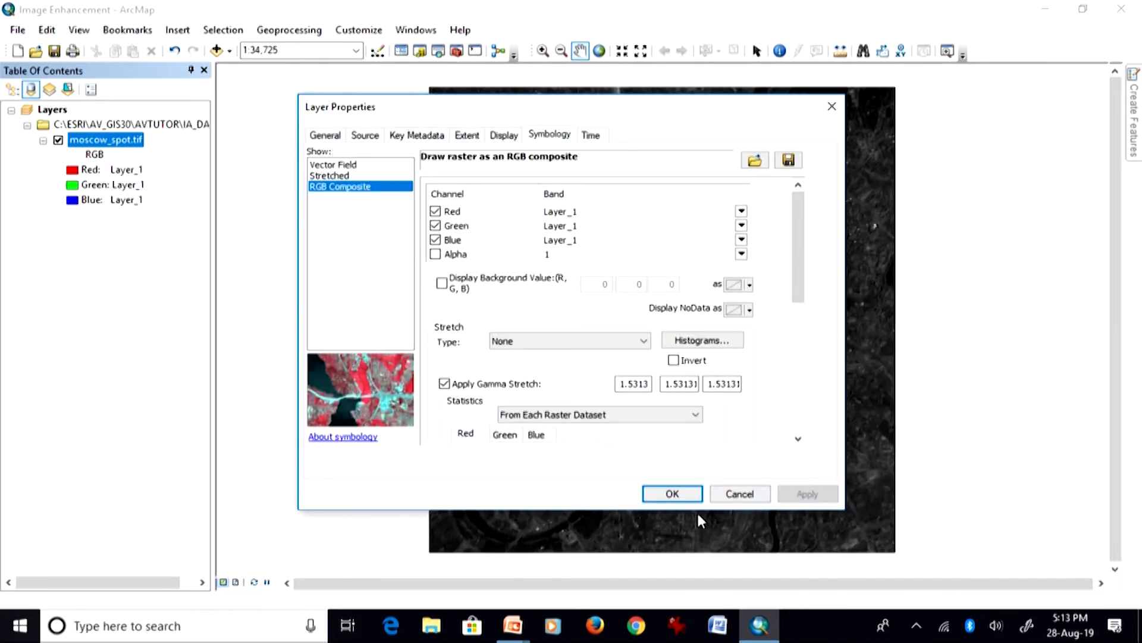
{"action": "left_click", "coordinate": [679, 494]}
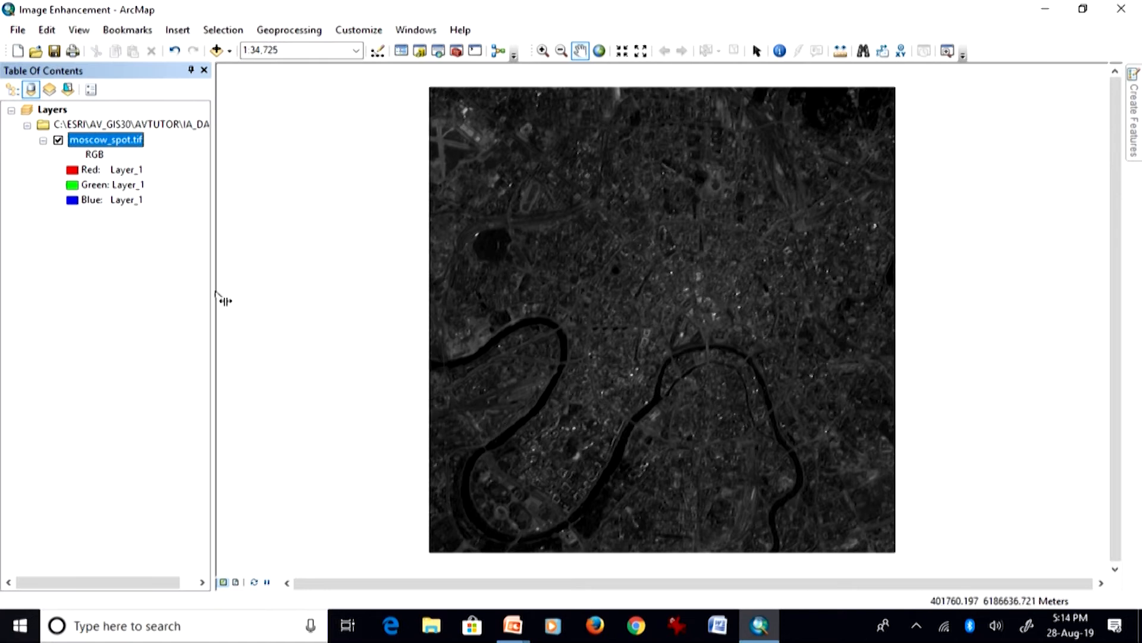
- Assign Layer_2 to the red, green and blue channels of the moscow_spot.tif composite and accept the layer properties
{"action": "left_click", "coordinate": [120, 141]}
{"action": "left_click", "coordinate": [167, 160]}
{"action": "double_click", "coordinate": [133, 142]}
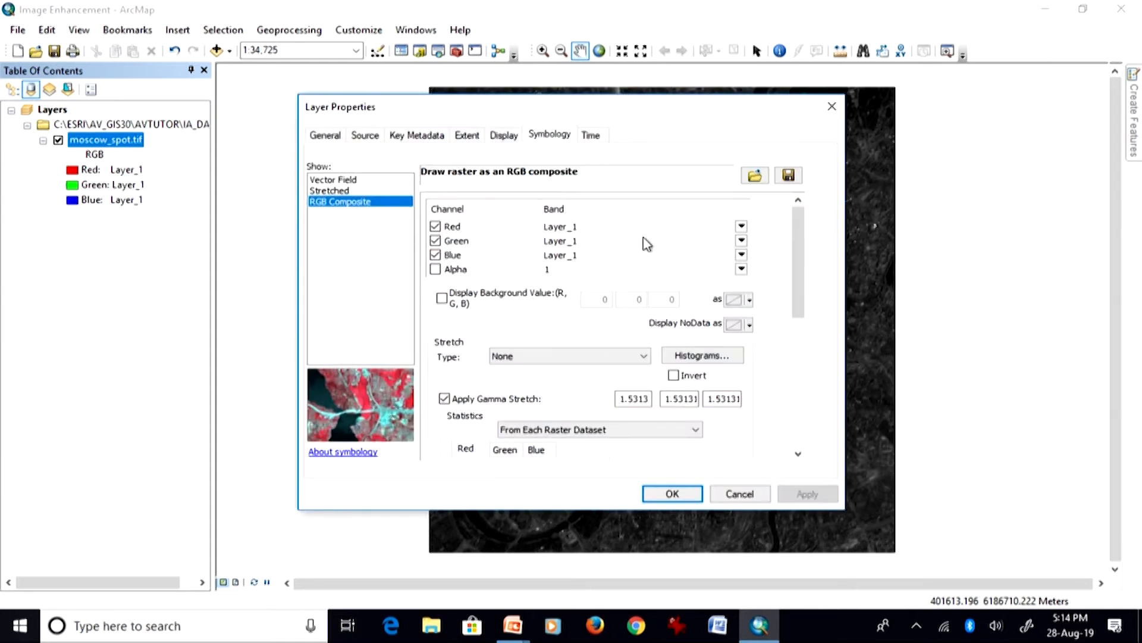
{"action": "left_click", "coordinate": [741, 227]}
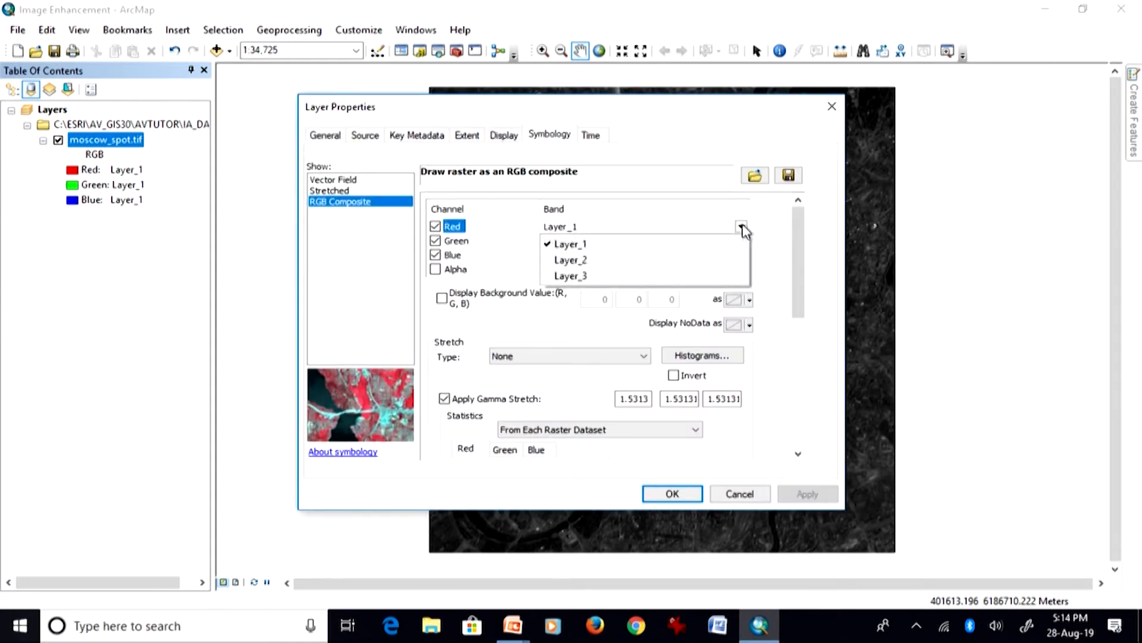
{"action": "left_click", "coordinate": [728, 257]}
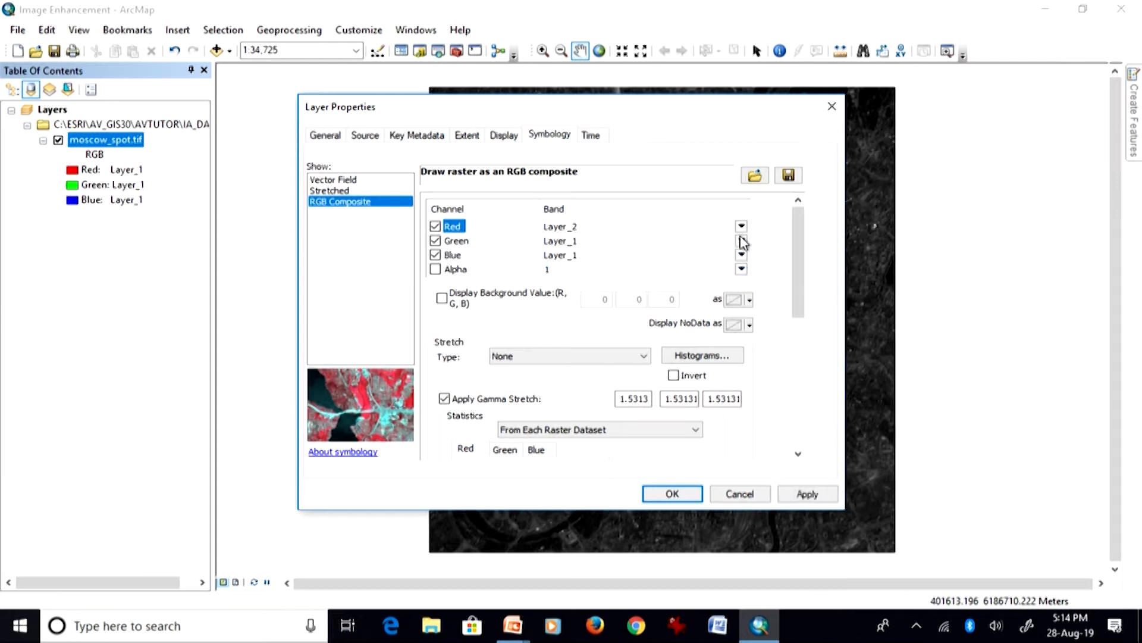
{"action": "left_click", "coordinate": [742, 241]}
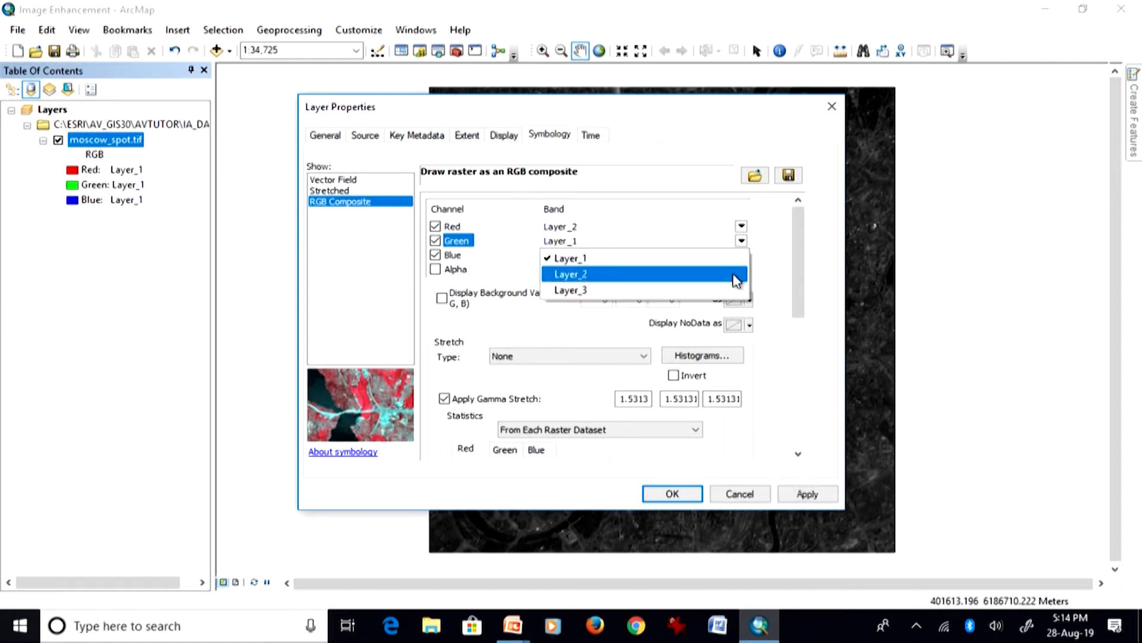
{"action": "left_click", "coordinate": [737, 277]}
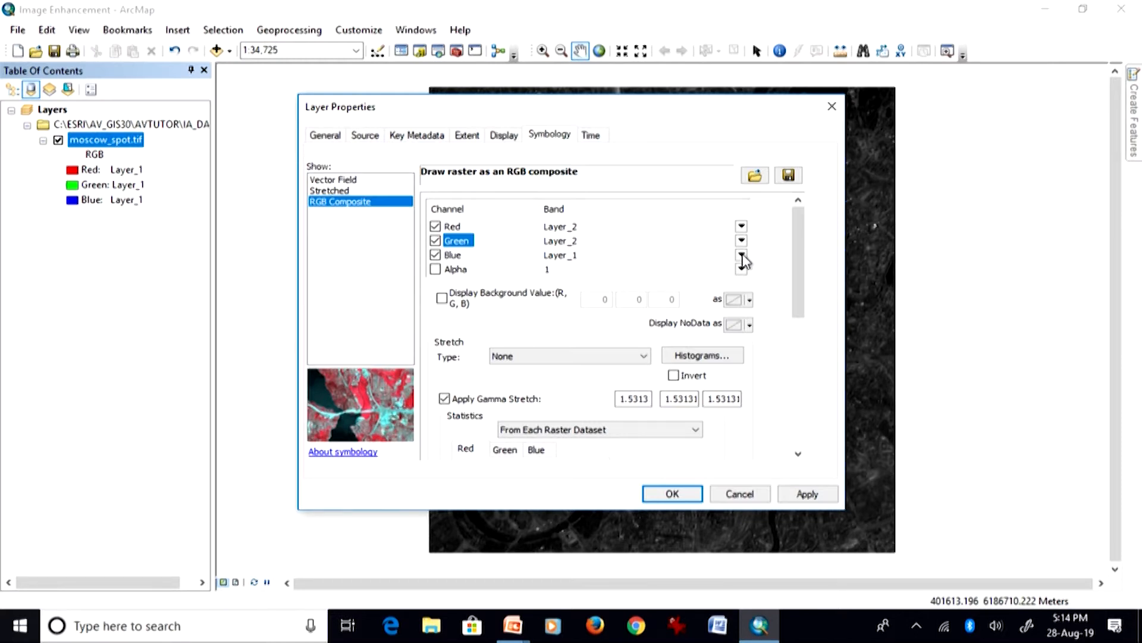
{"action": "left_click", "coordinate": [742, 255]}
{"action": "left_click", "coordinate": [743, 291]}
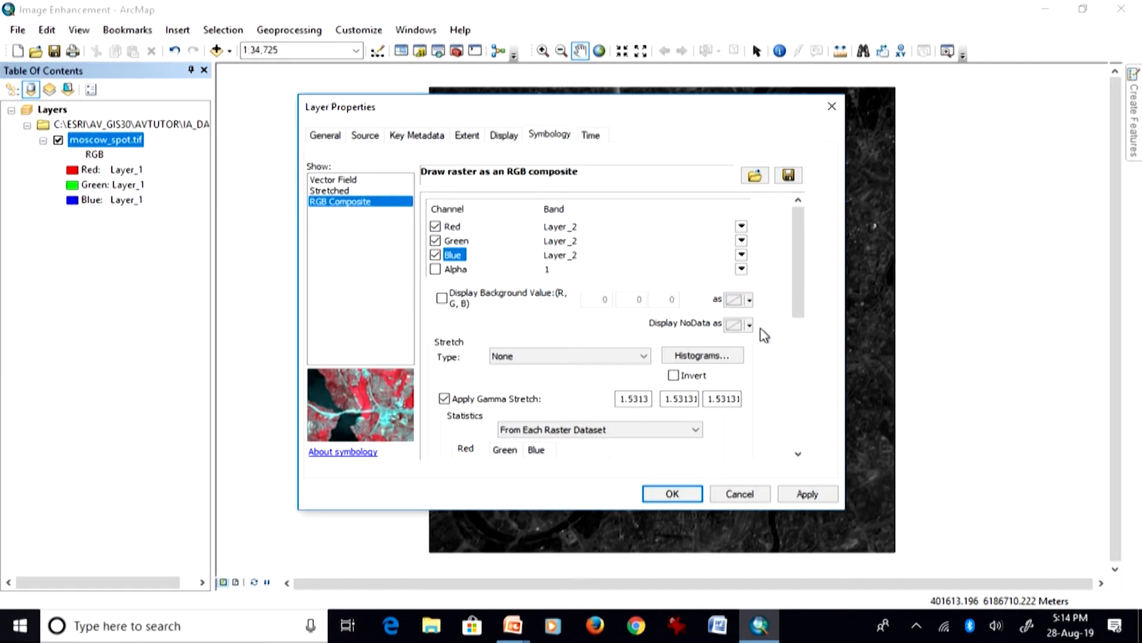
{"action": "left_click", "coordinate": [804, 494]}
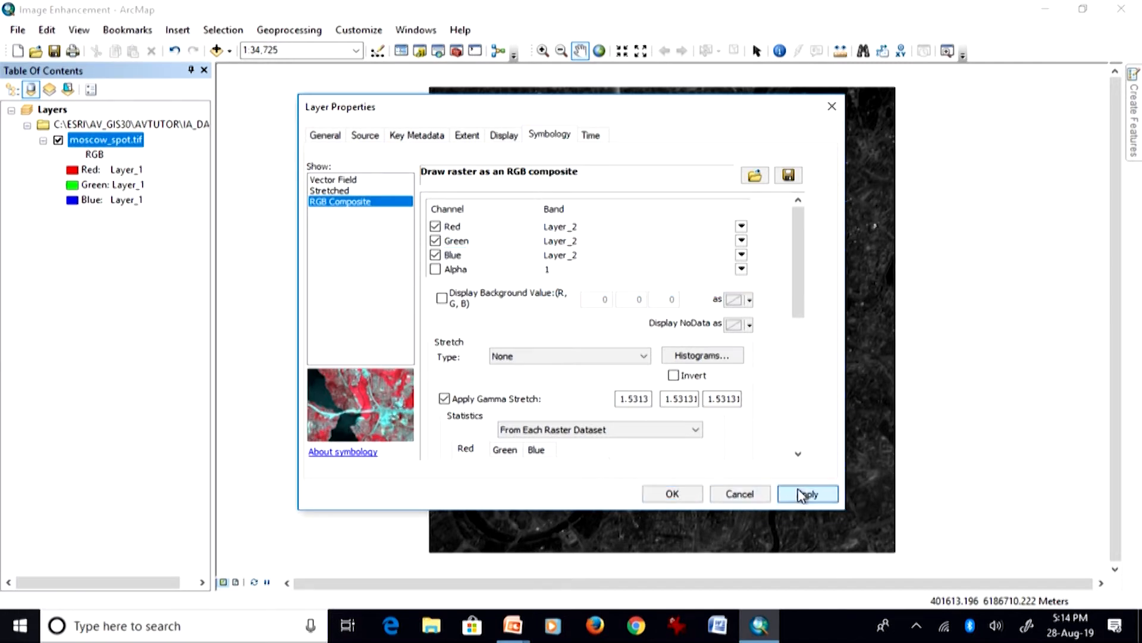
{"action": "left_click", "coordinate": [672, 495]}
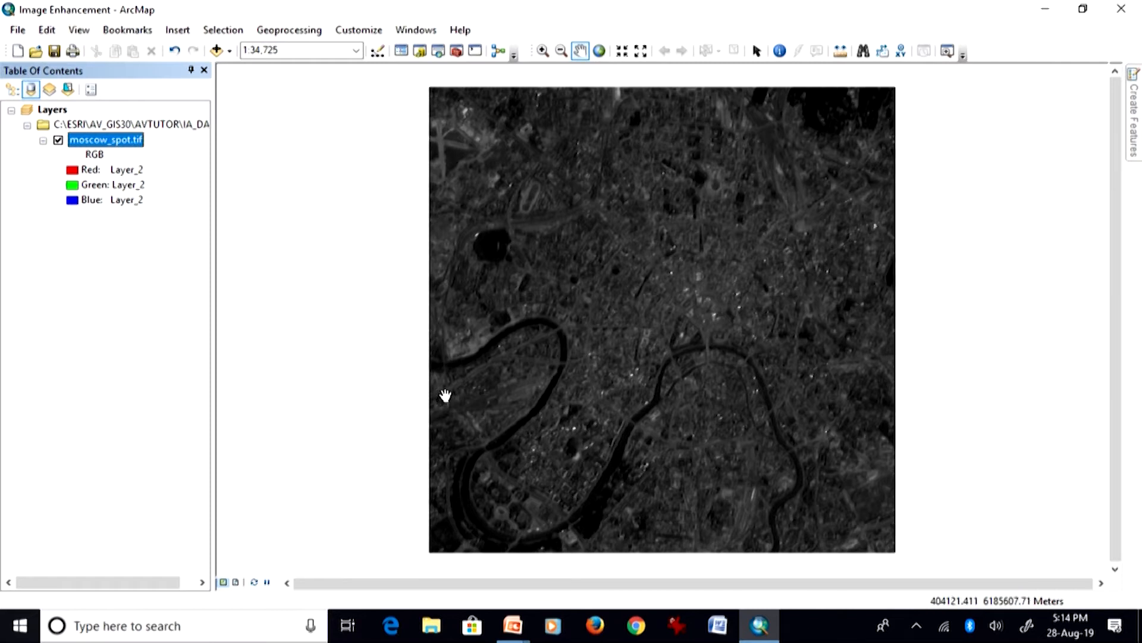
- Change the moscow_spot.tif composite to Layer_3 for the red channel and Layer_1 for the blue channel, and accept the layer properties
{"action": "double_click", "coordinate": [141, 145]}
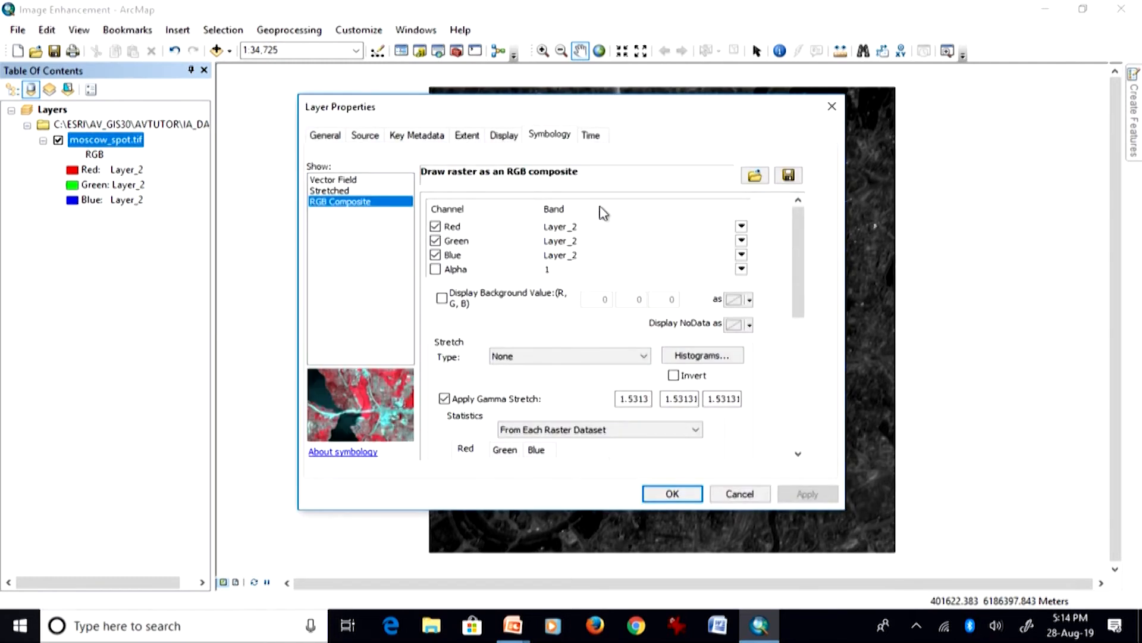
{"action": "left_click", "coordinate": [741, 226]}
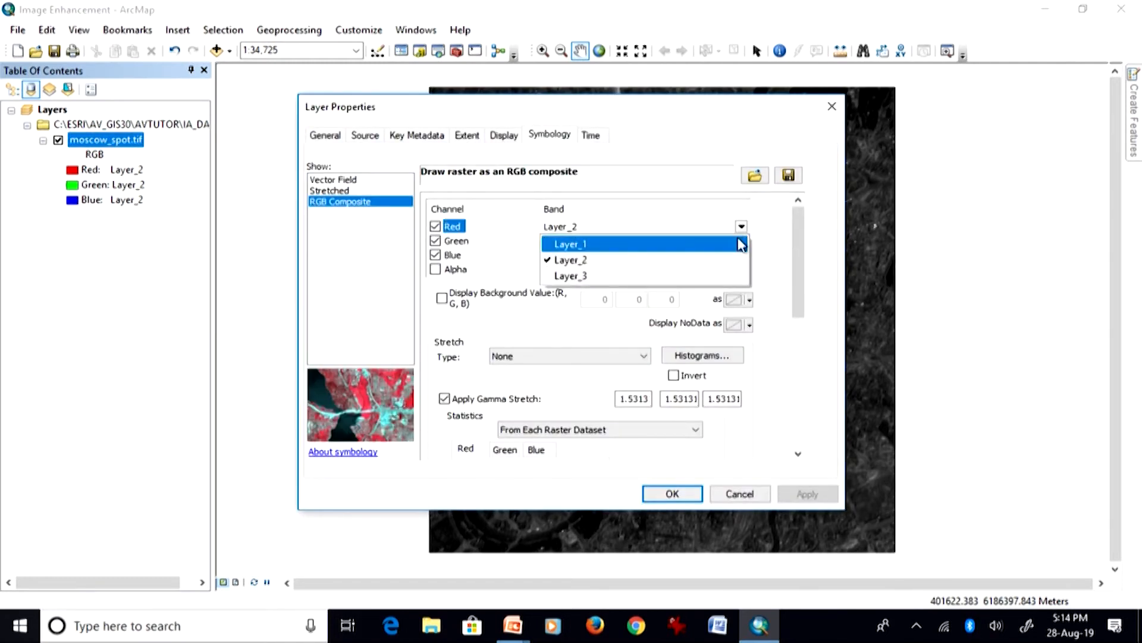
{"action": "left_click", "coordinate": [743, 279]}
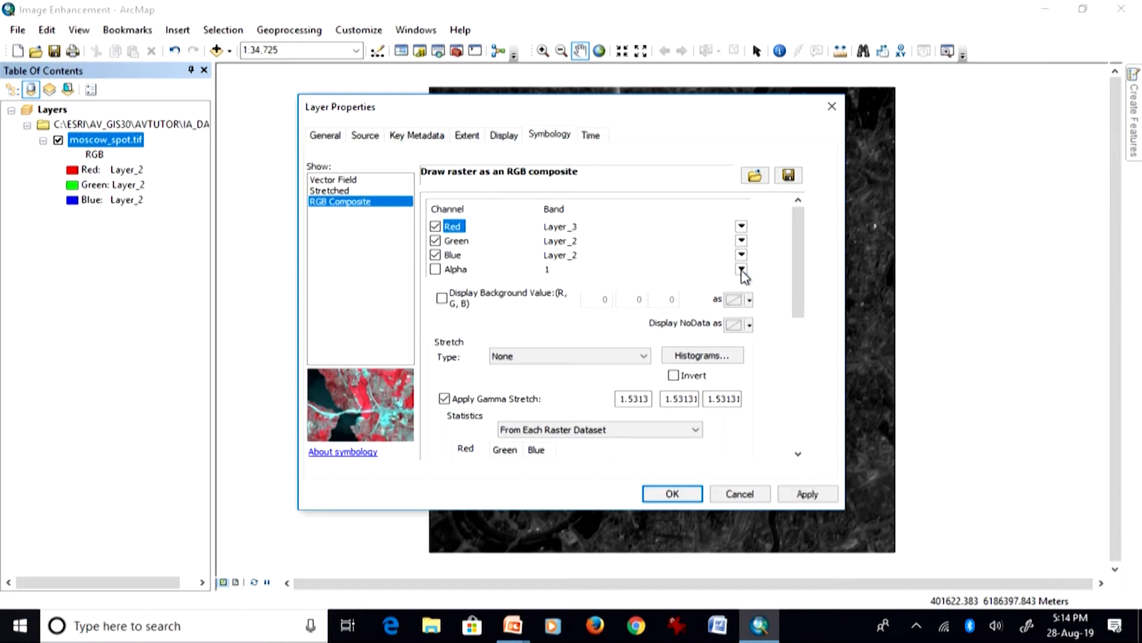
{"action": "left_click", "coordinate": [742, 256]}
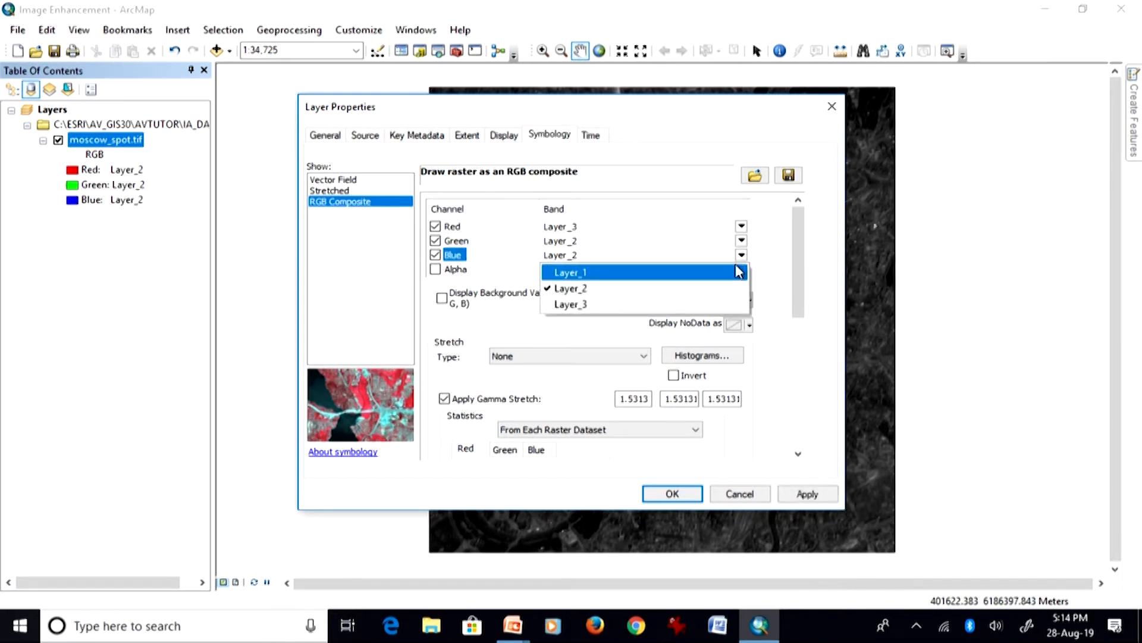
{"action": "left_click", "coordinate": [740, 271]}
{"action": "left_click", "coordinate": [813, 495]}
{"action": "left_click", "coordinate": [672, 494]}
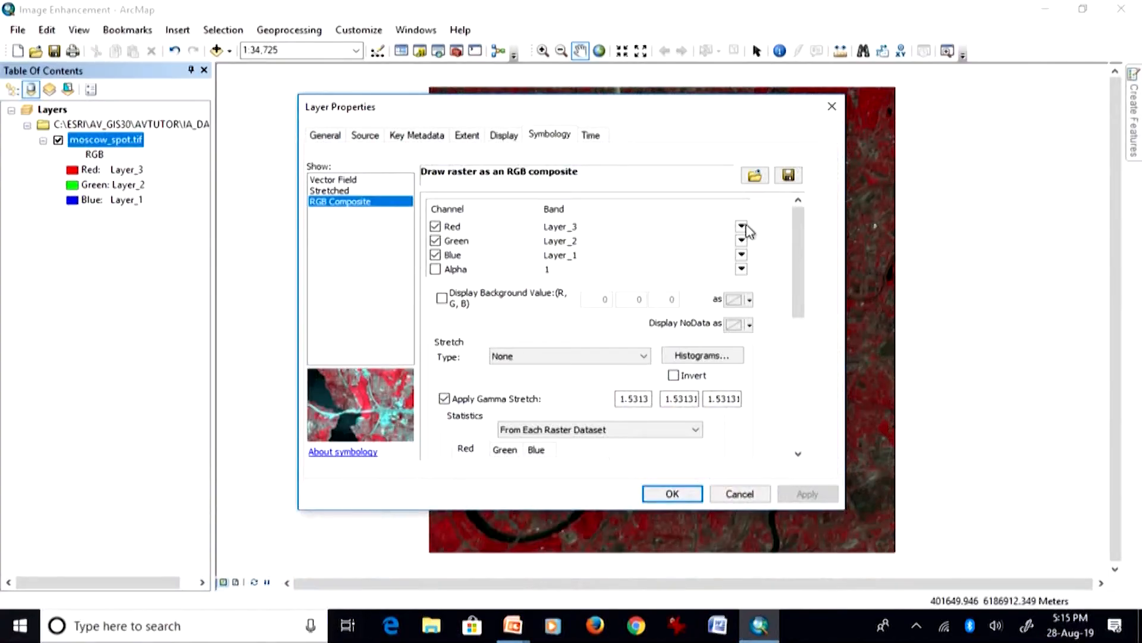
- Assign Layer_1 to the red channel and Layer_3 to the blue channel of the moscow_spot.tif composite and accept the layer properties
{"action": "left_click", "coordinate": [742, 227]}
{"action": "left_click", "coordinate": [737, 242]}
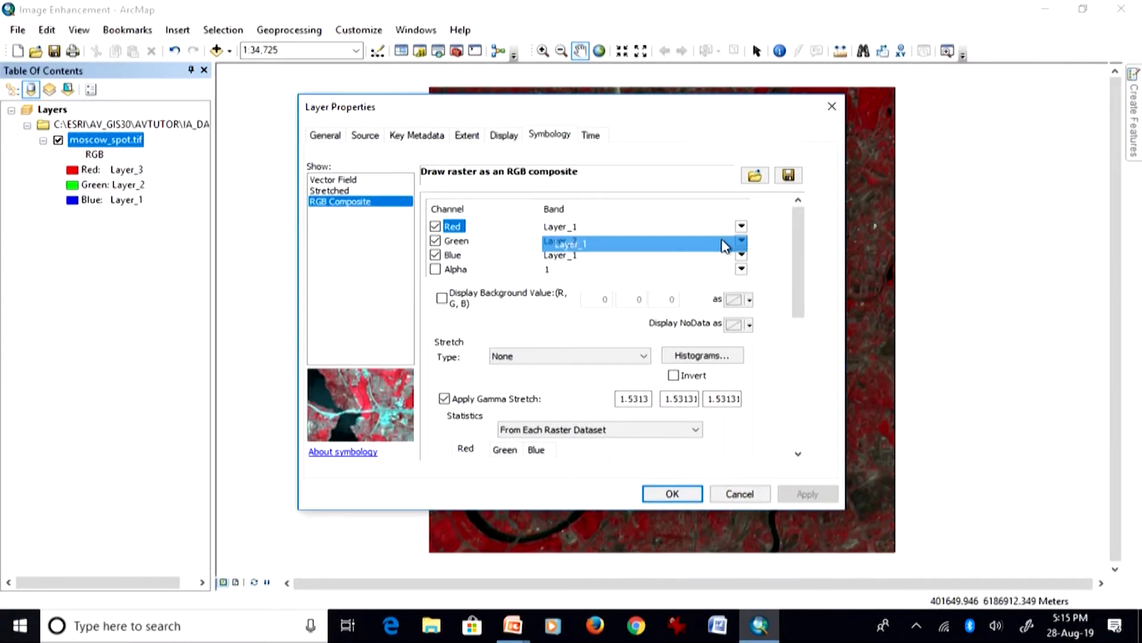
{"action": "left_click", "coordinate": [741, 255]}
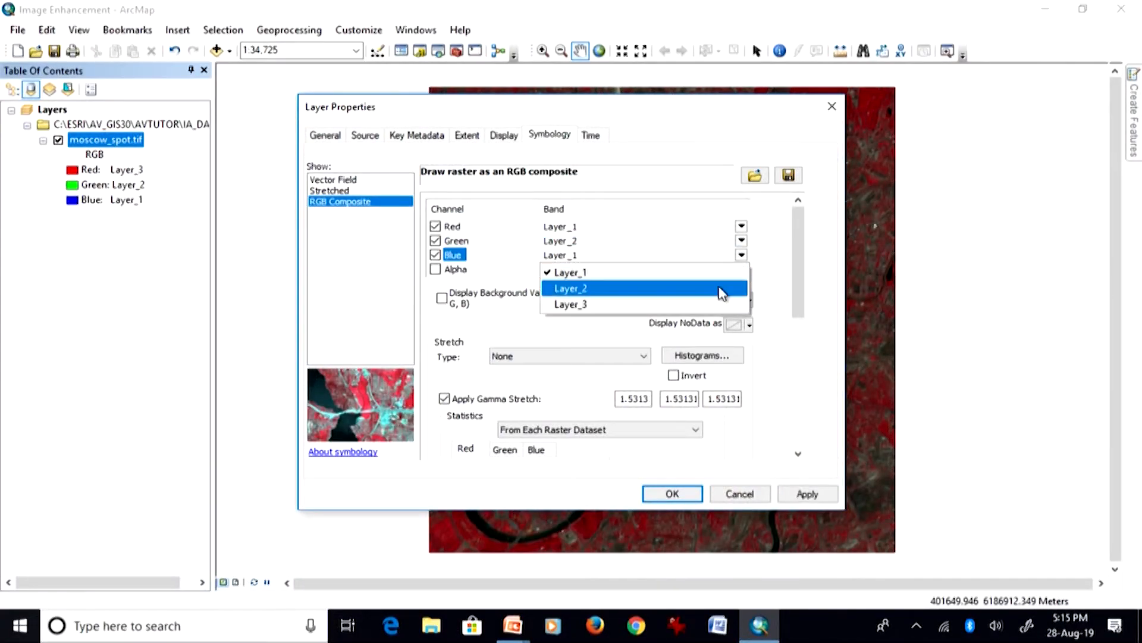
{"action": "left_click", "coordinate": [716, 307]}
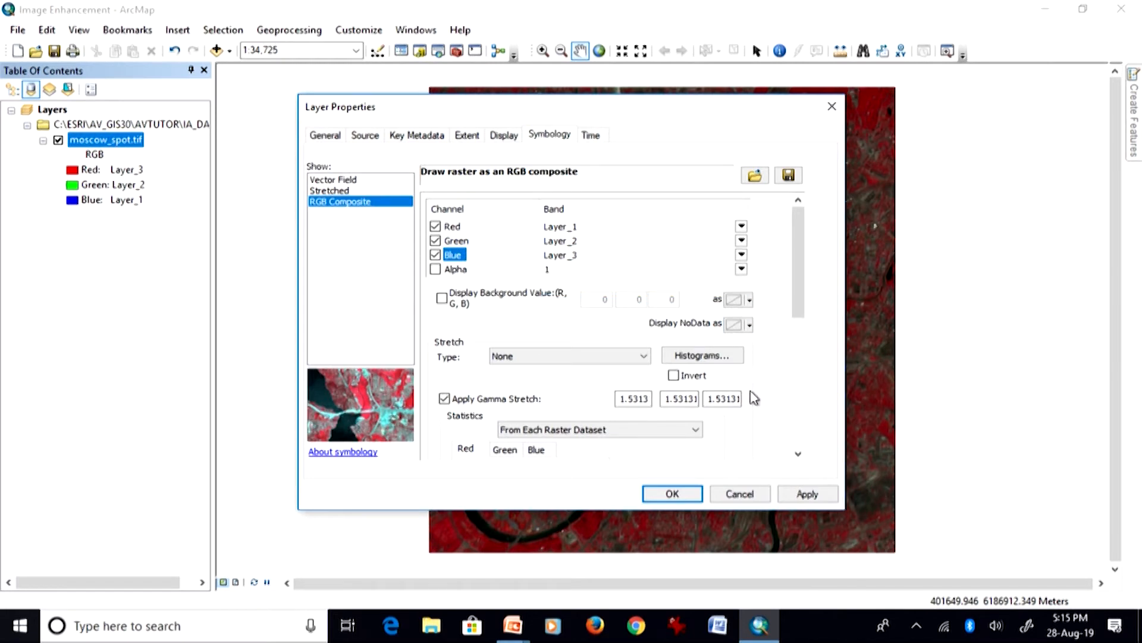
{"action": "left_click", "coordinate": [805, 496]}
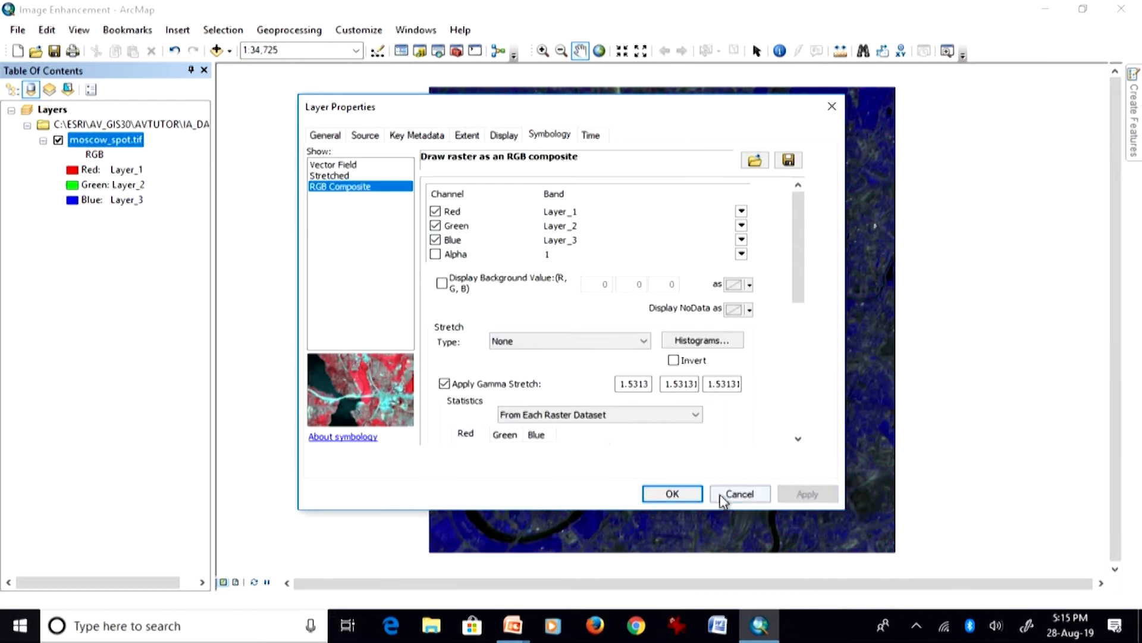
{"action": "left_click", "coordinate": [671, 493]}
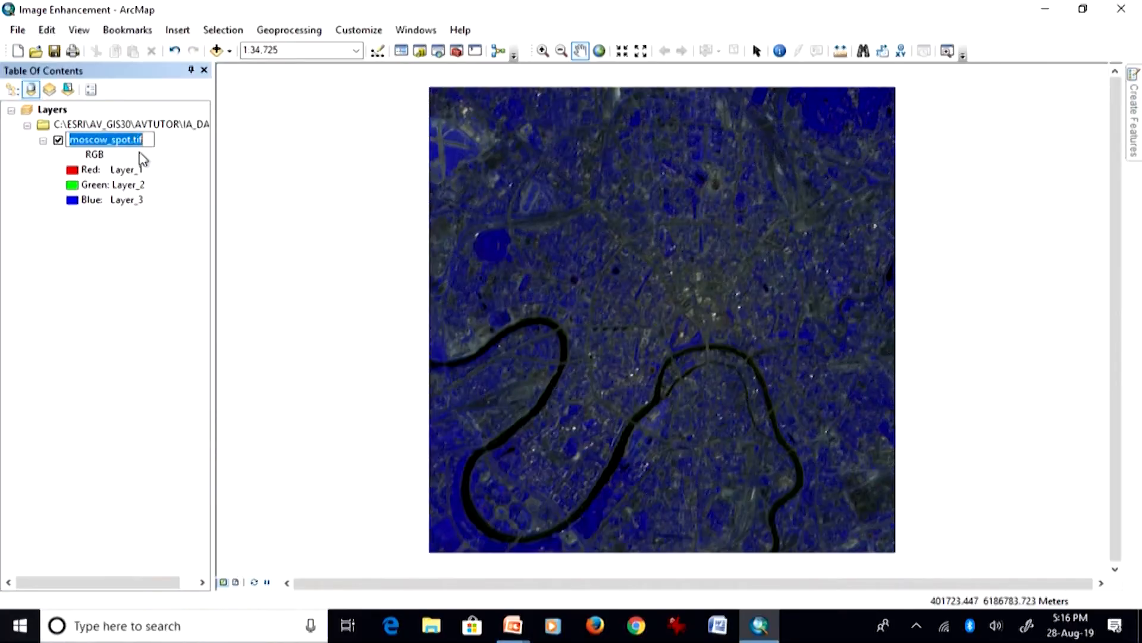
- Reassign Layer_3 to the red channel and Layer_1 to the blue channel of the moscow_spot.tif composite and accept the layer properties
{"action": "key", "text": "Return"}
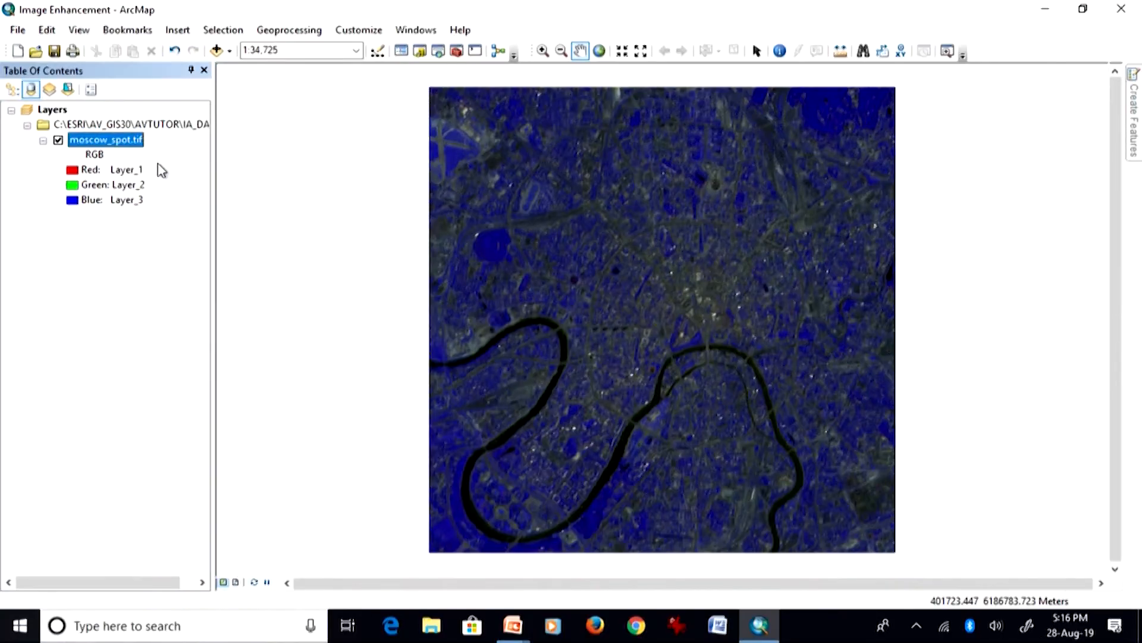
{"action": "left_click", "coordinate": [132, 141]}
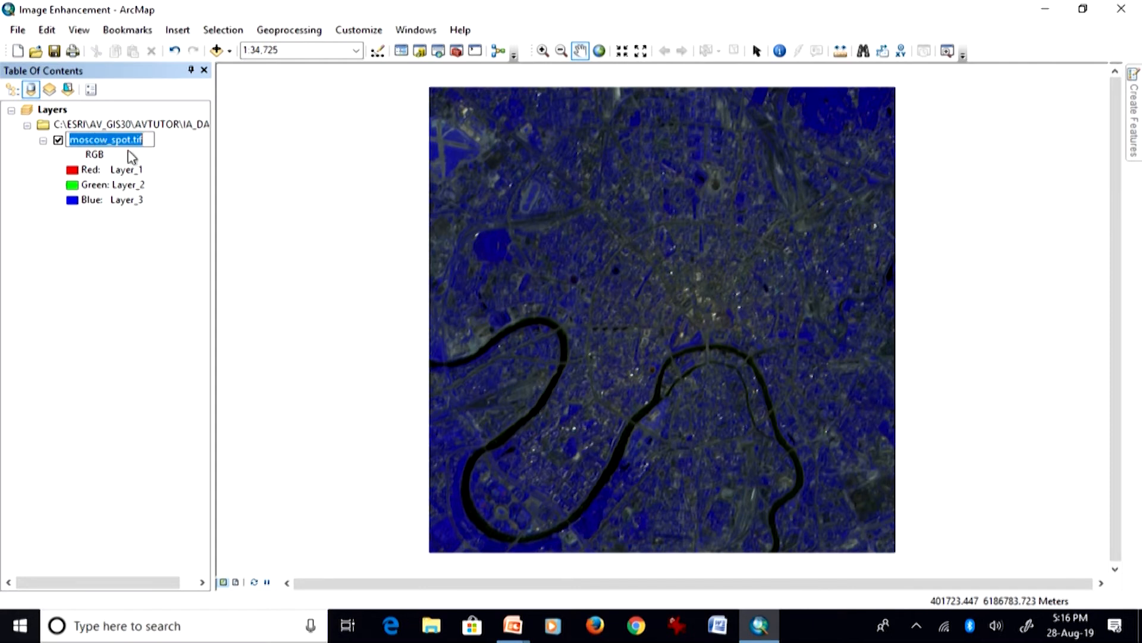
{"action": "key", "text": "Return"}
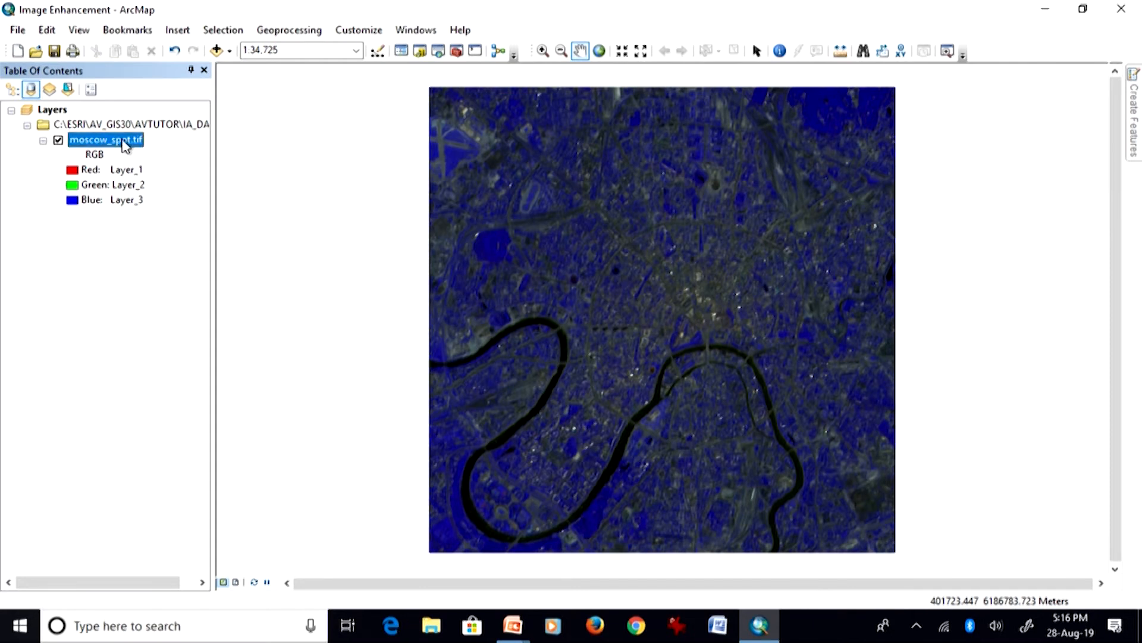
{"action": "double_click", "coordinate": [125, 143]}
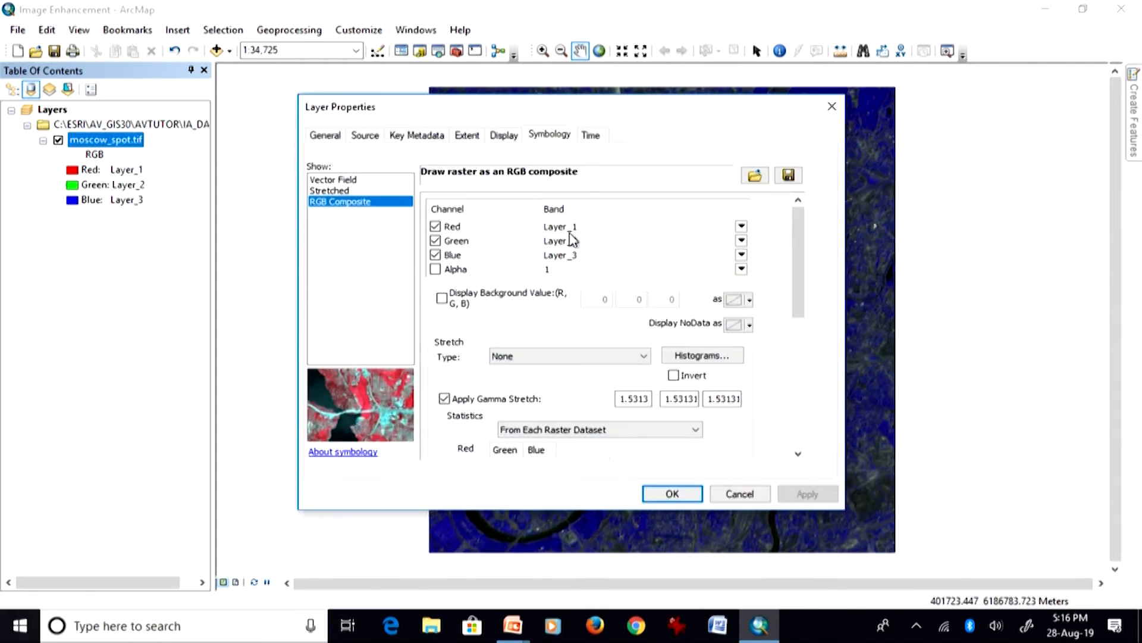
{"action": "left_click", "coordinate": [741, 226]}
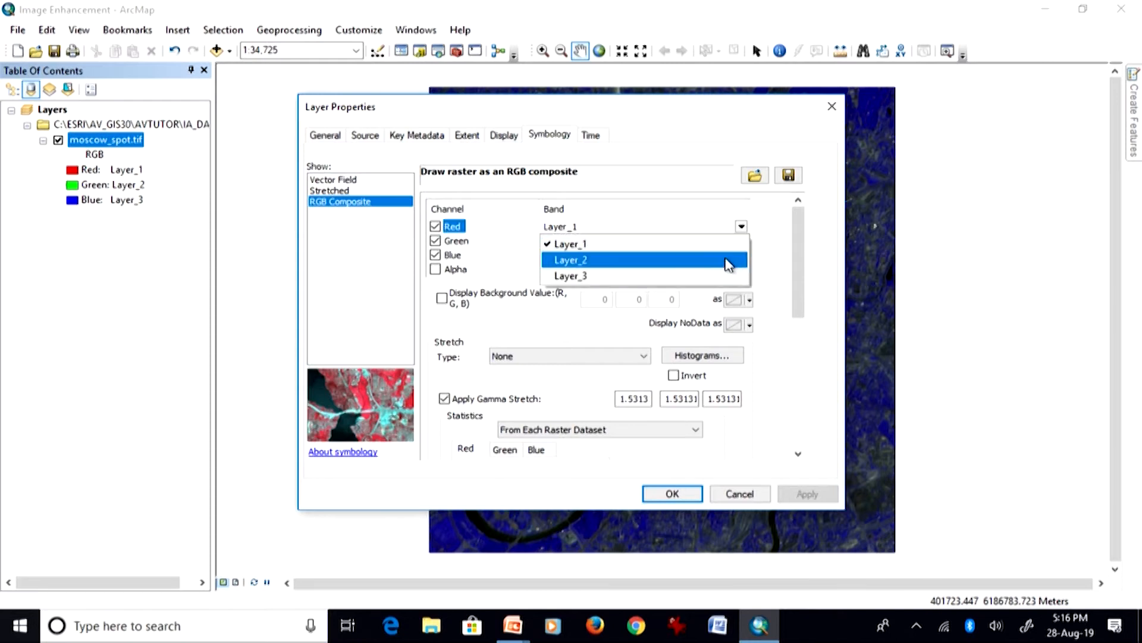
{"action": "left_click", "coordinate": [727, 275]}
{"action": "left_click", "coordinate": [742, 254]}
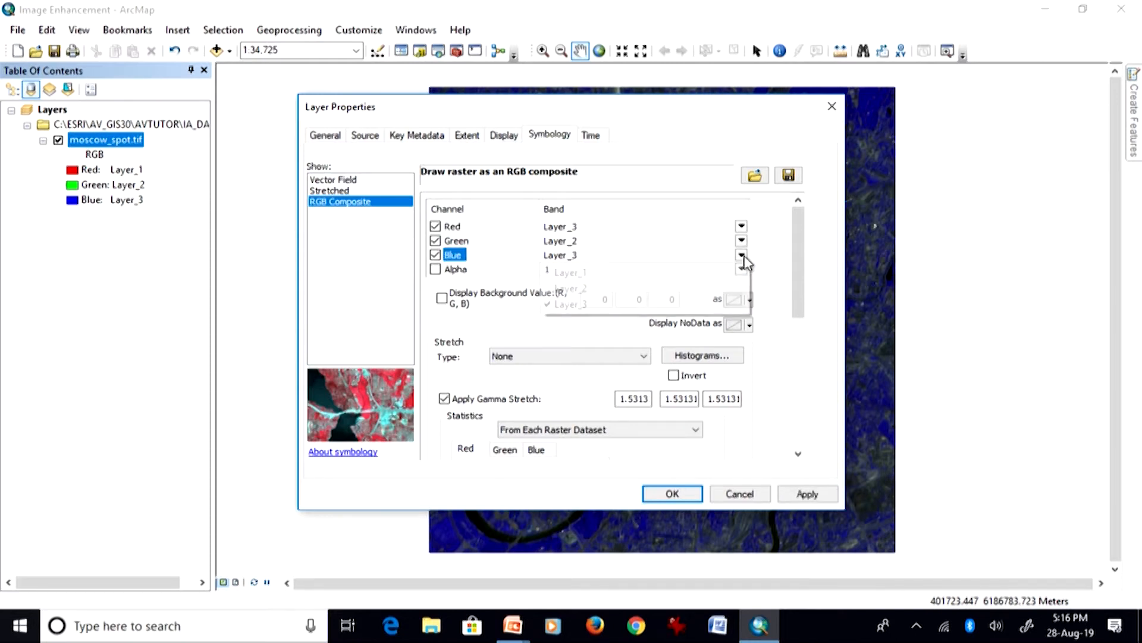
{"action": "left_click", "coordinate": [747, 271]}
{"action": "left_click", "coordinate": [804, 494]}
{"action": "left_click", "coordinate": [671, 495]}
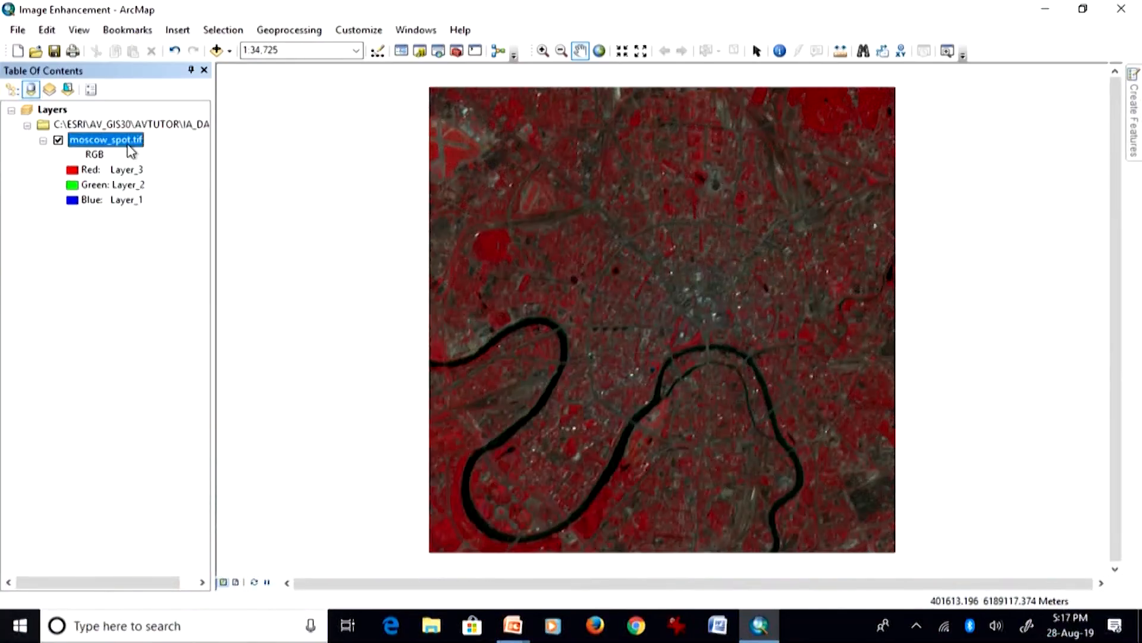
- Disable the gamma stretch on the moscow_spot.tif composite with the stretch type set to None, and apply the change
{"action": "double_click", "coordinate": [131, 140]}
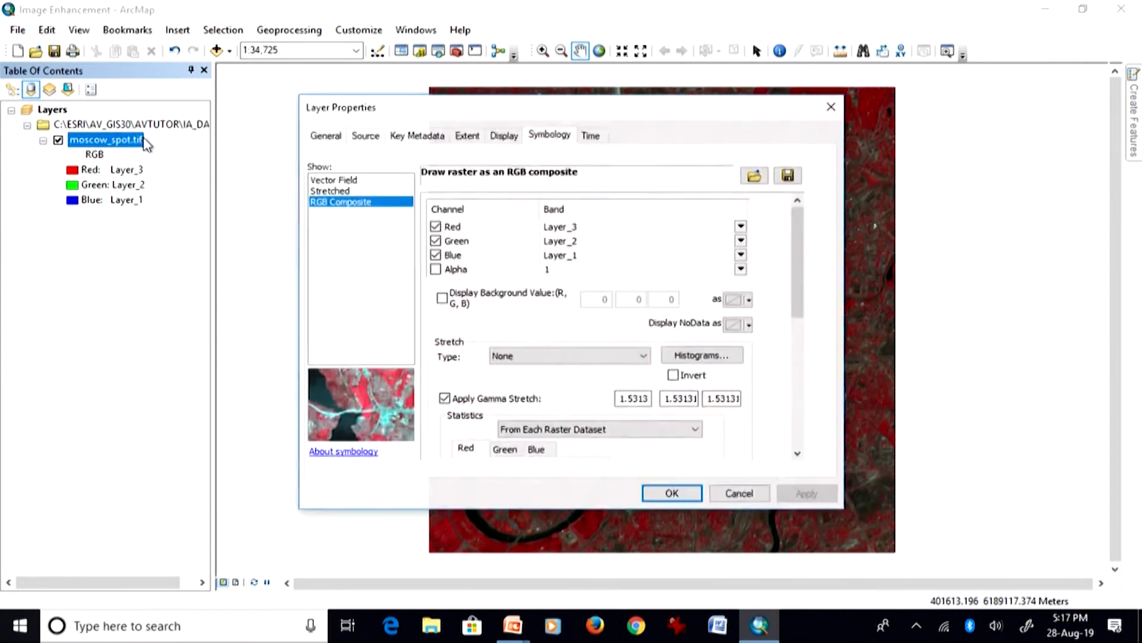
{"action": "left_click", "coordinate": [558, 358]}
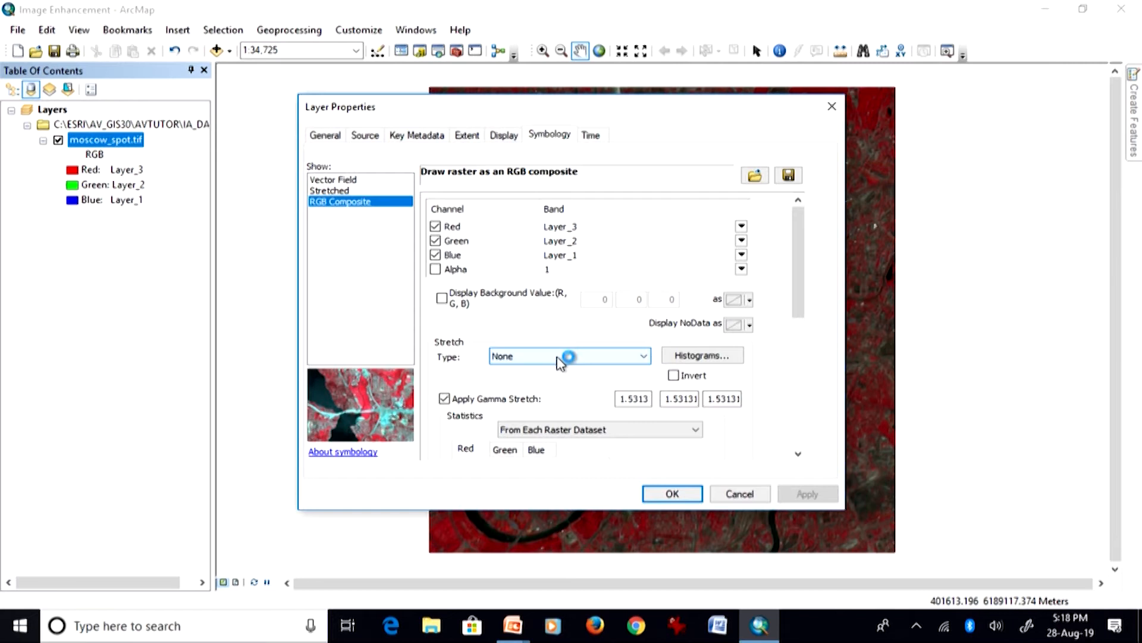
{"action": "left_click", "coordinate": [558, 358]}
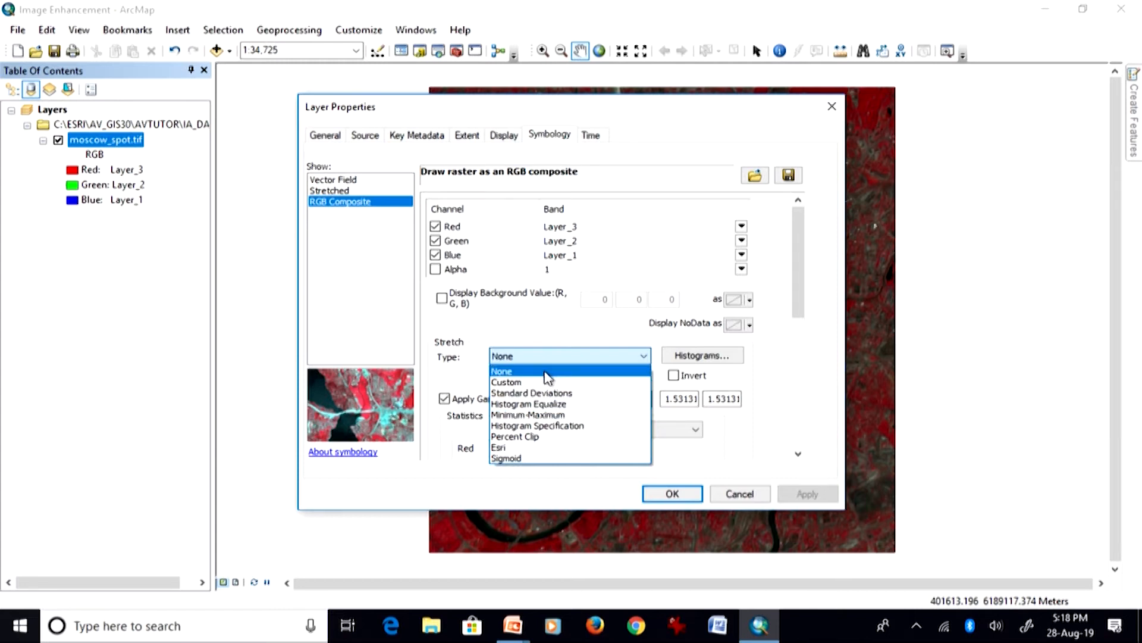
{"action": "left_click", "coordinate": [547, 377]}
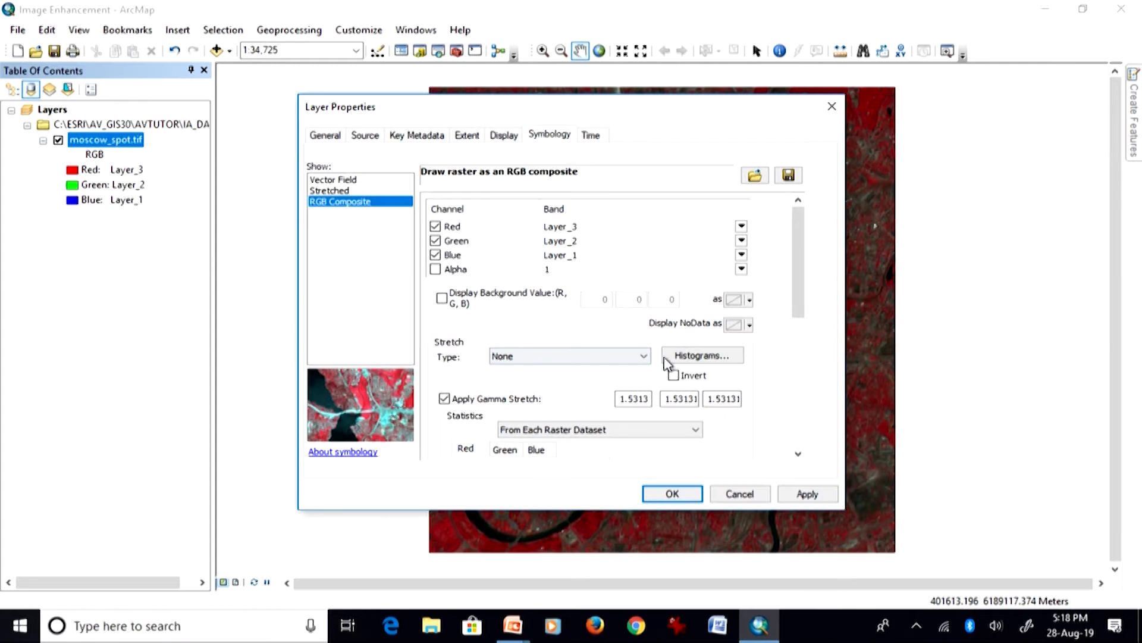
{"action": "left_click", "coordinate": [444, 400]}
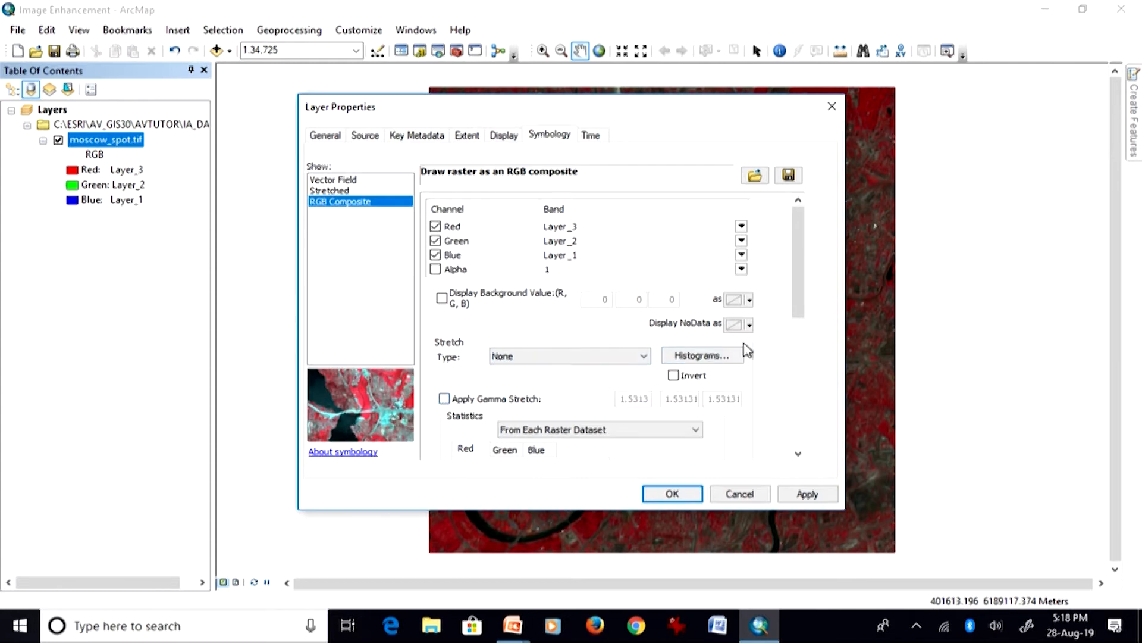
{"action": "left_click", "coordinate": [802, 497]}
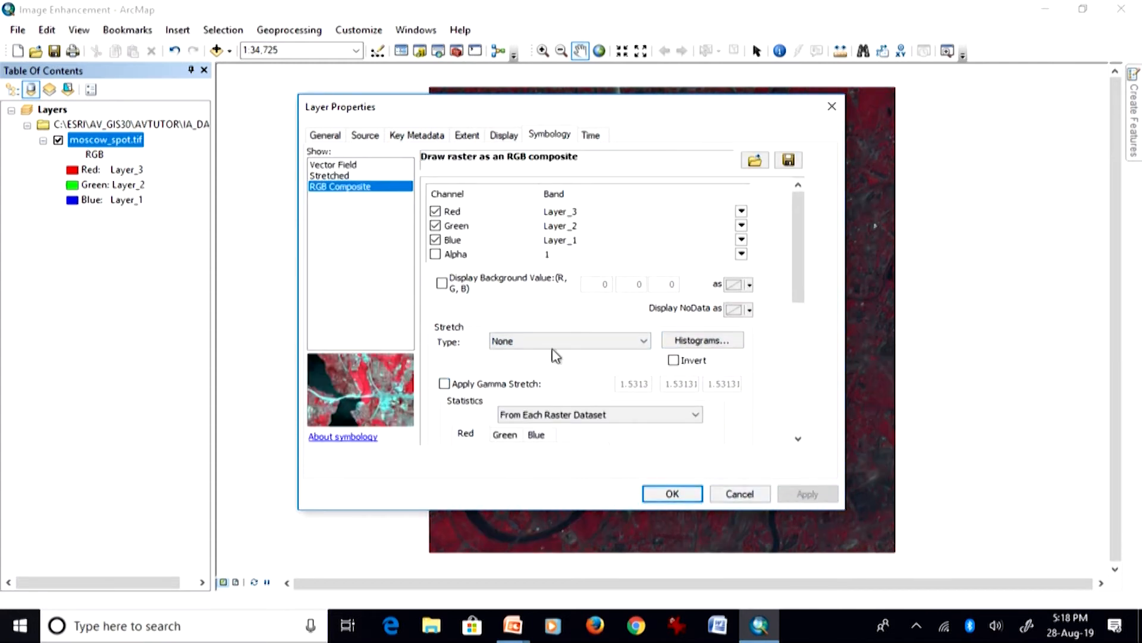
- Move the layer properties dialog aside to expose the raster and view the band histograms
{"action": "left_click_drag", "start_coordinate": [492, 112], "coordinate": [238, 74]}
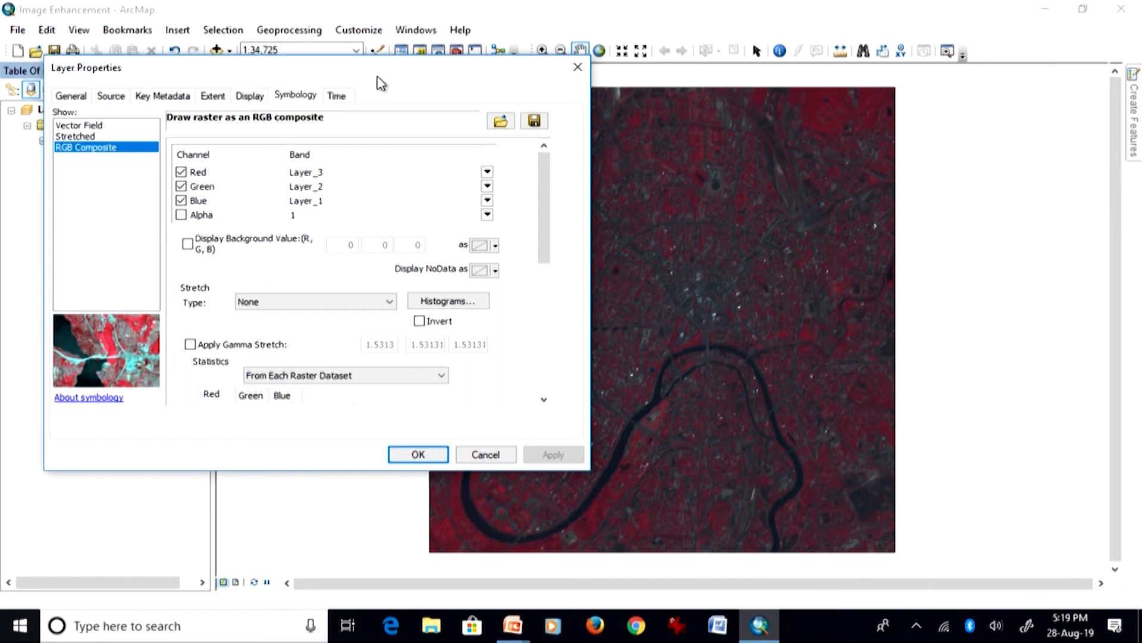
{"action": "left_click_drag", "start_coordinate": [381, 83], "coordinate": [323, 84]}
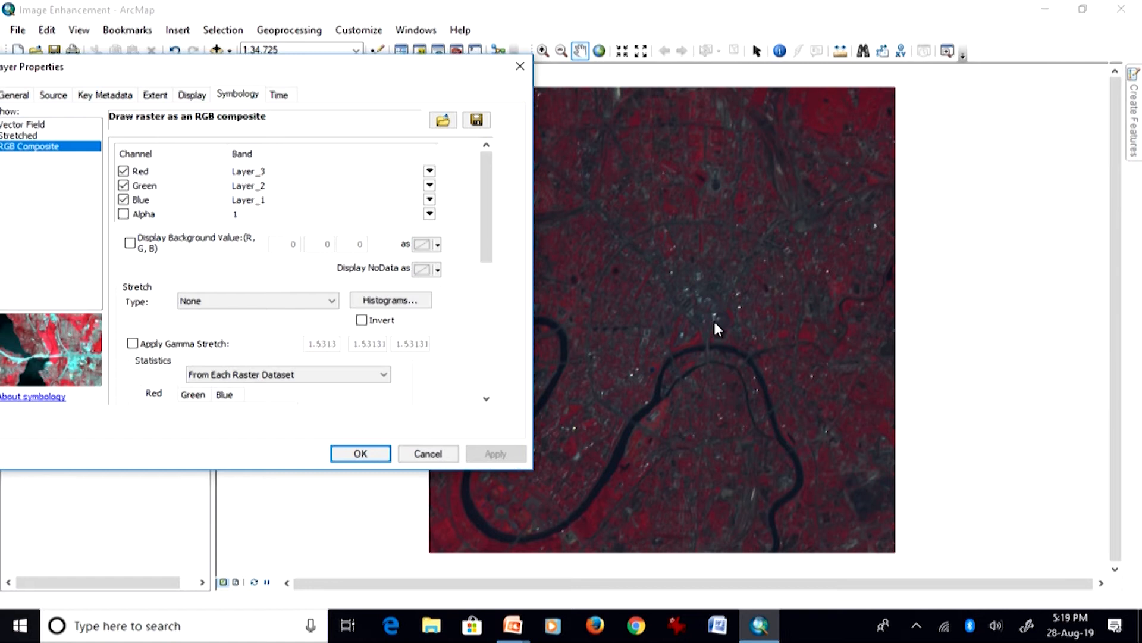
{"action": "left_click", "coordinate": [404, 302]}
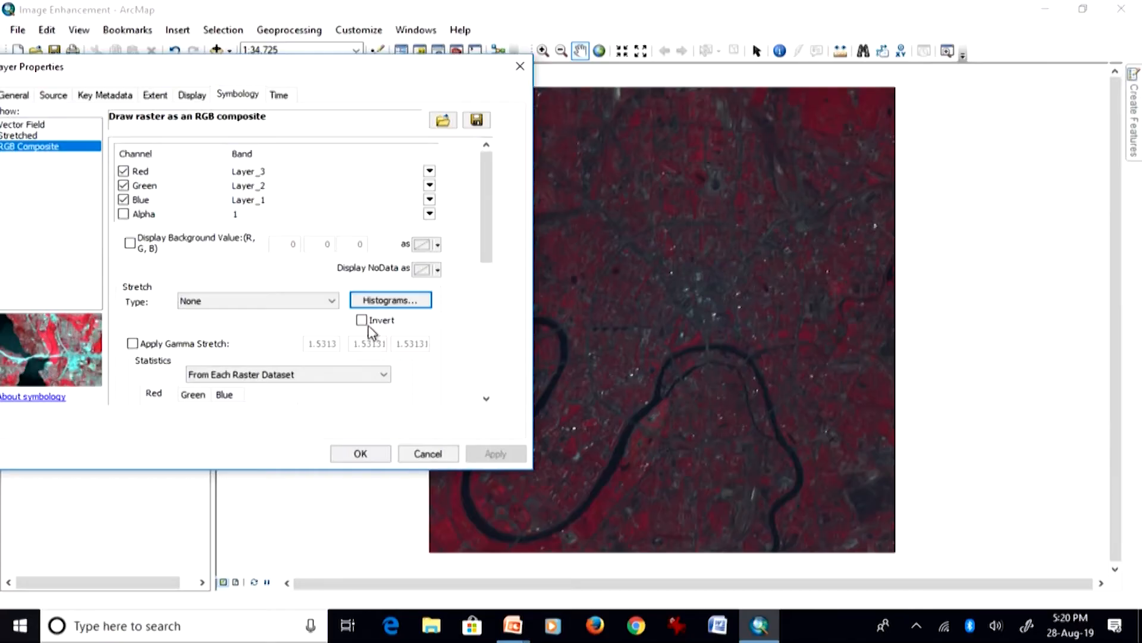
- Apply a Standard Deviations stretch with n at 2.5 to the moscow_spot.tif composite
{"action": "left_click", "coordinate": [332, 300]}
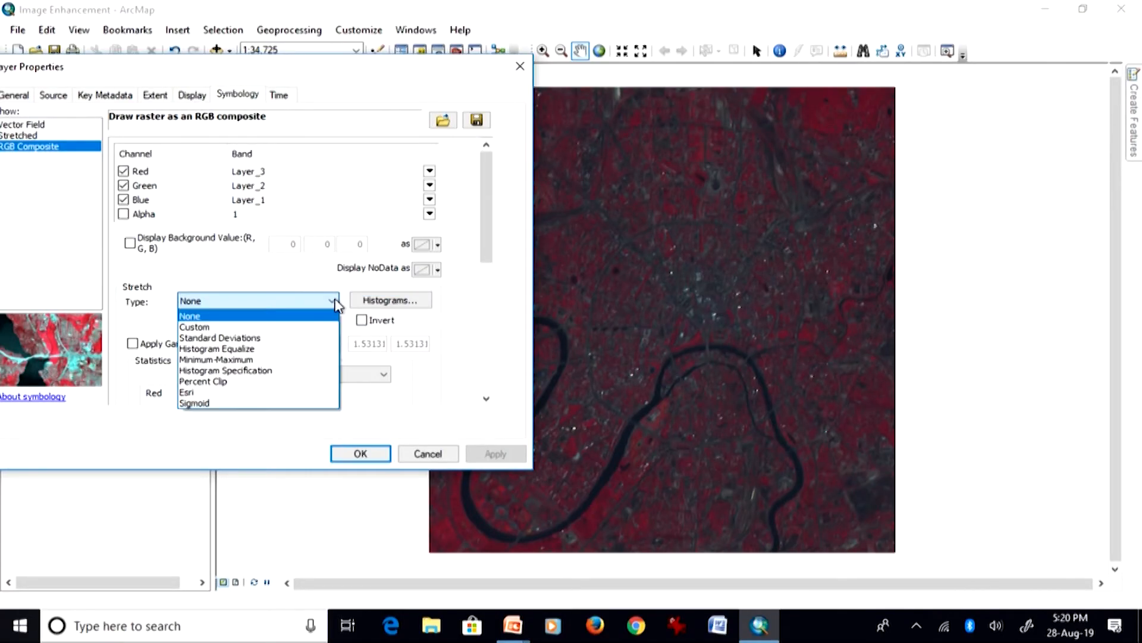
{"action": "left_click", "coordinate": [329, 338]}
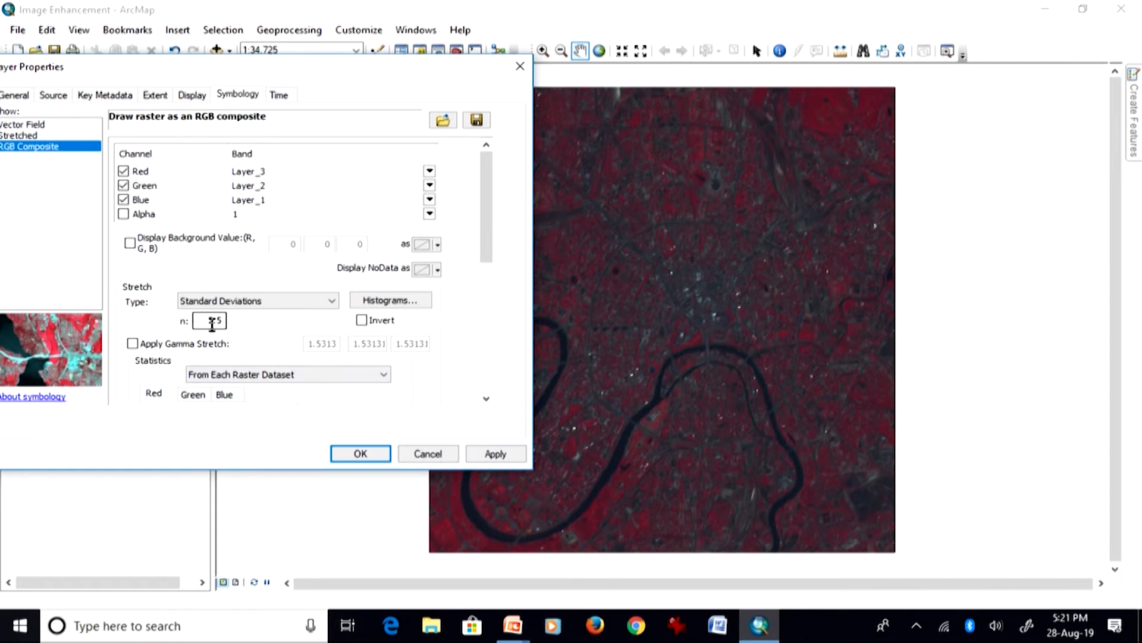
{"action": "left_click", "coordinate": [492, 464]}
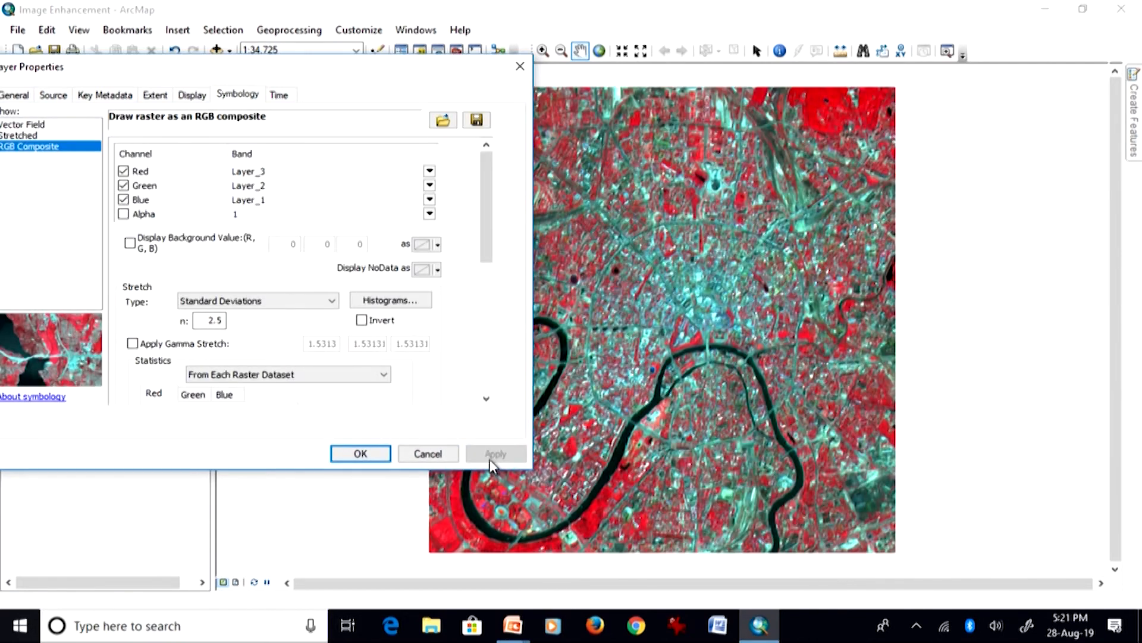
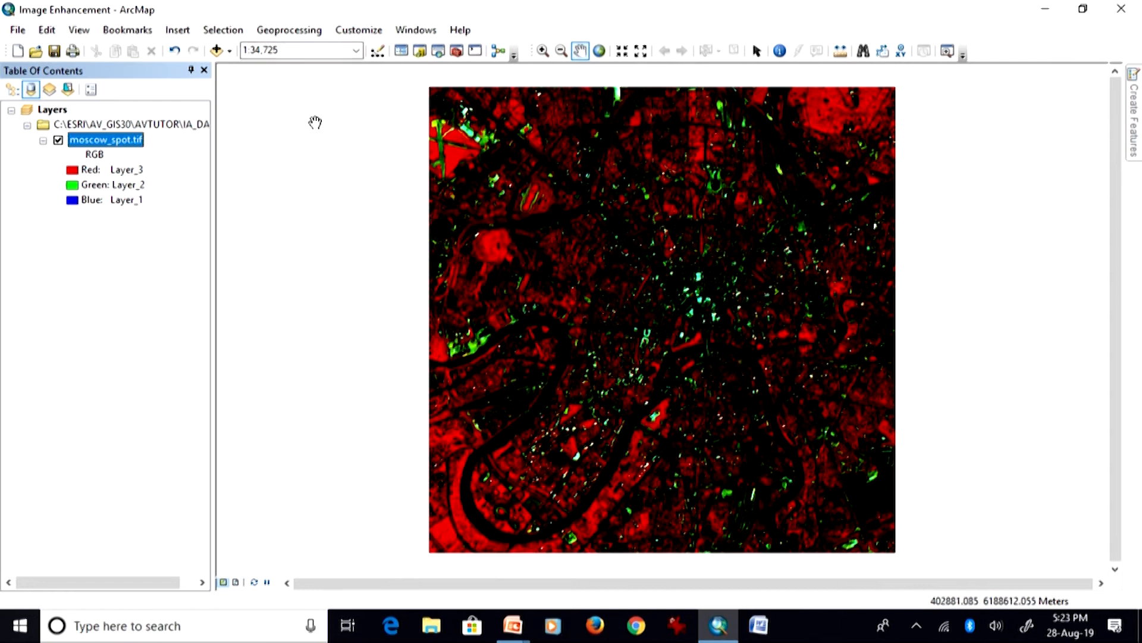
- Examine the available stretch types, the red, green and blue channel statistics and the pan-sharpening settings of moscow_spot.tif, and close without changes
{"action": "double_click", "coordinate": [122, 143]}
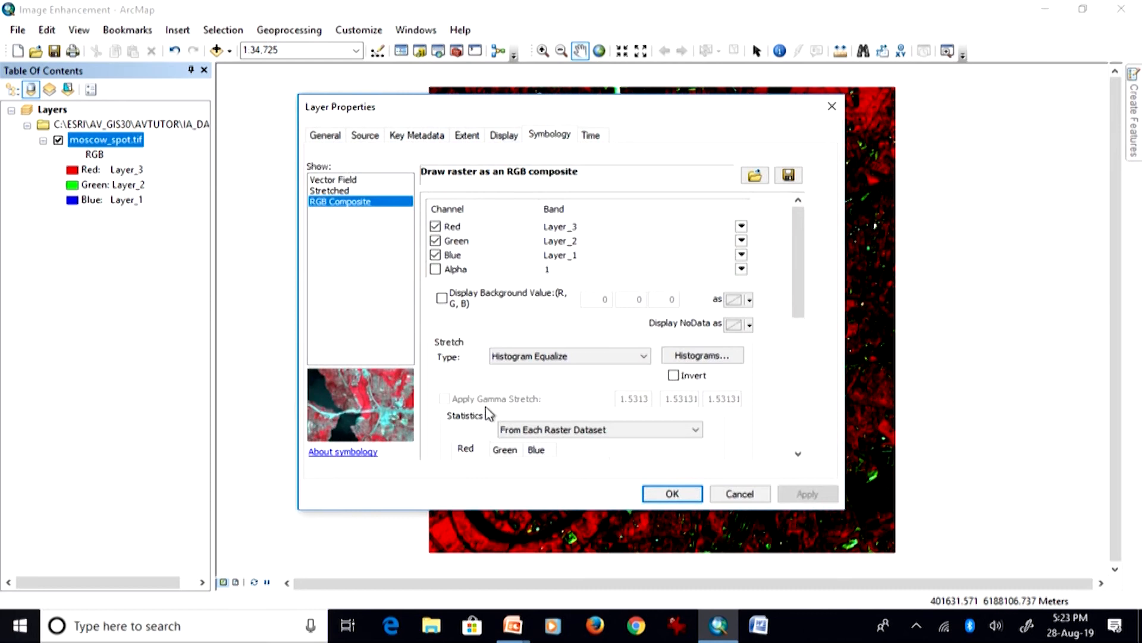
{"action": "left_click", "coordinate": [498, 364]}
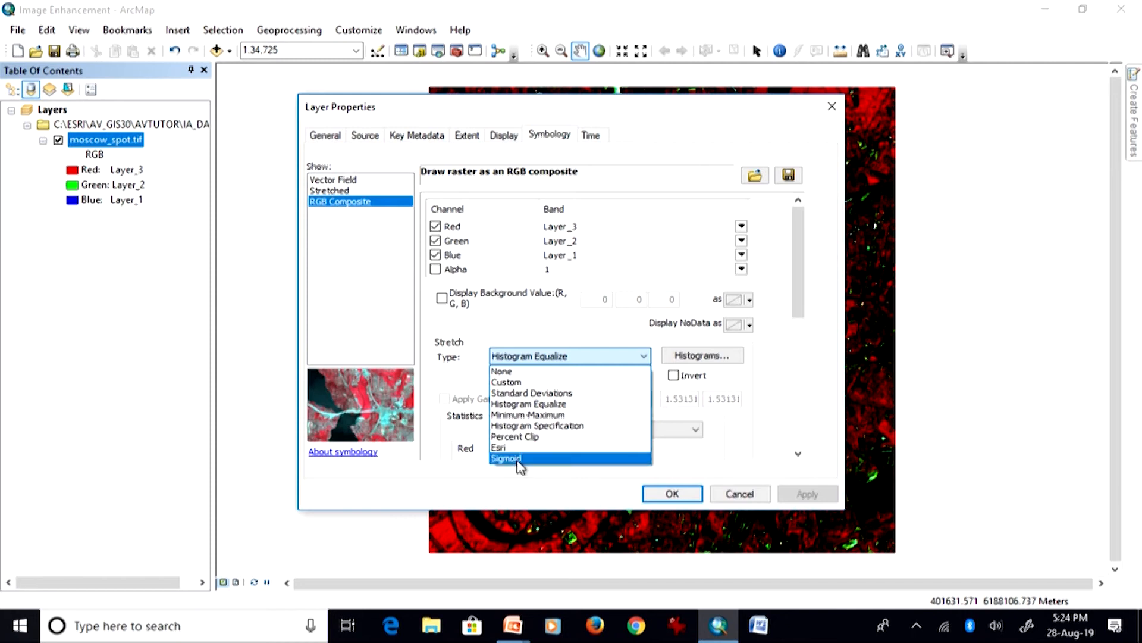
{"action": "left_click", "coordinate": [510, 340]}
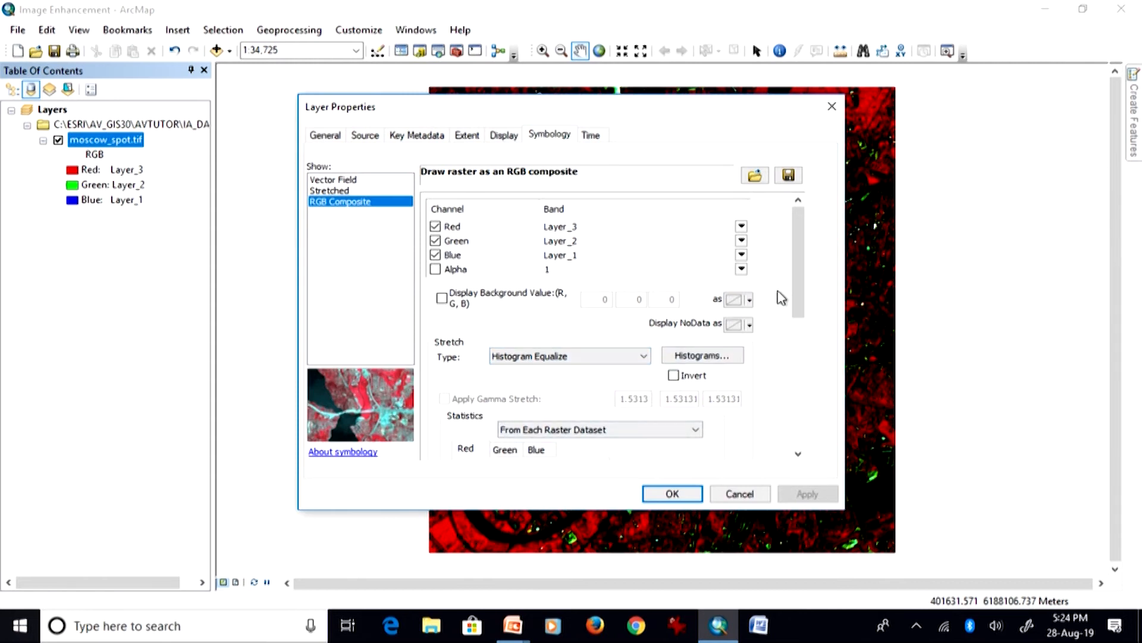
{"action": "left_click_drag", "start_coordinate": [795, 295], "coordinate": [783, 364]}
{"action": "left_click", "coordinate": [501, 300]}
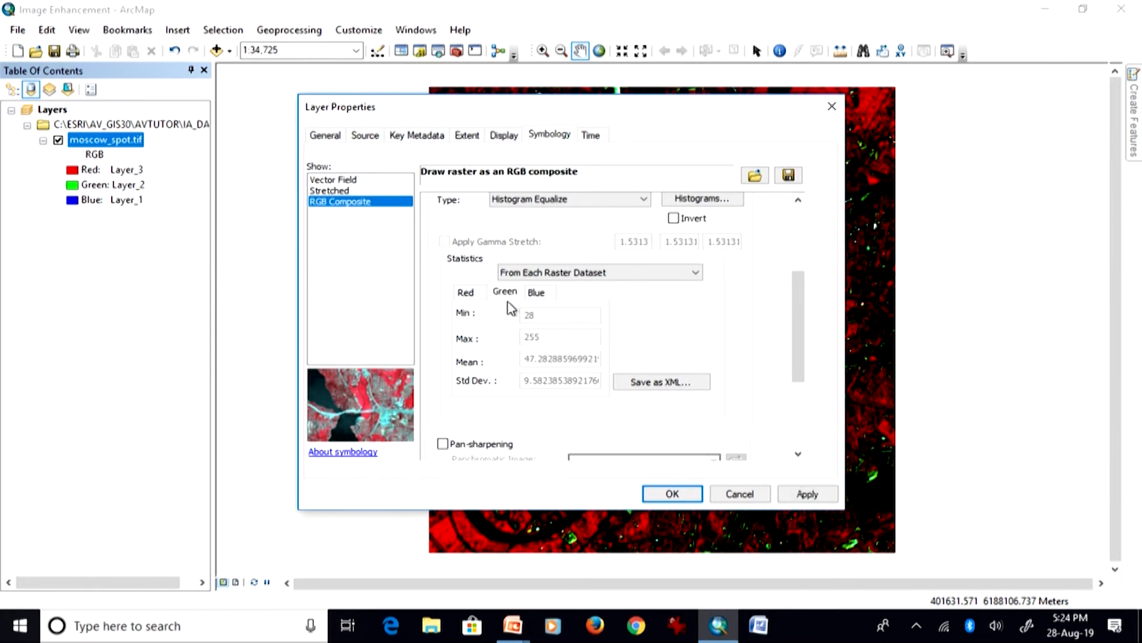
{"action": "left_click", "coordinate": [548, 301]}
{"action": "left_click", "coordinate": [466, 298]}
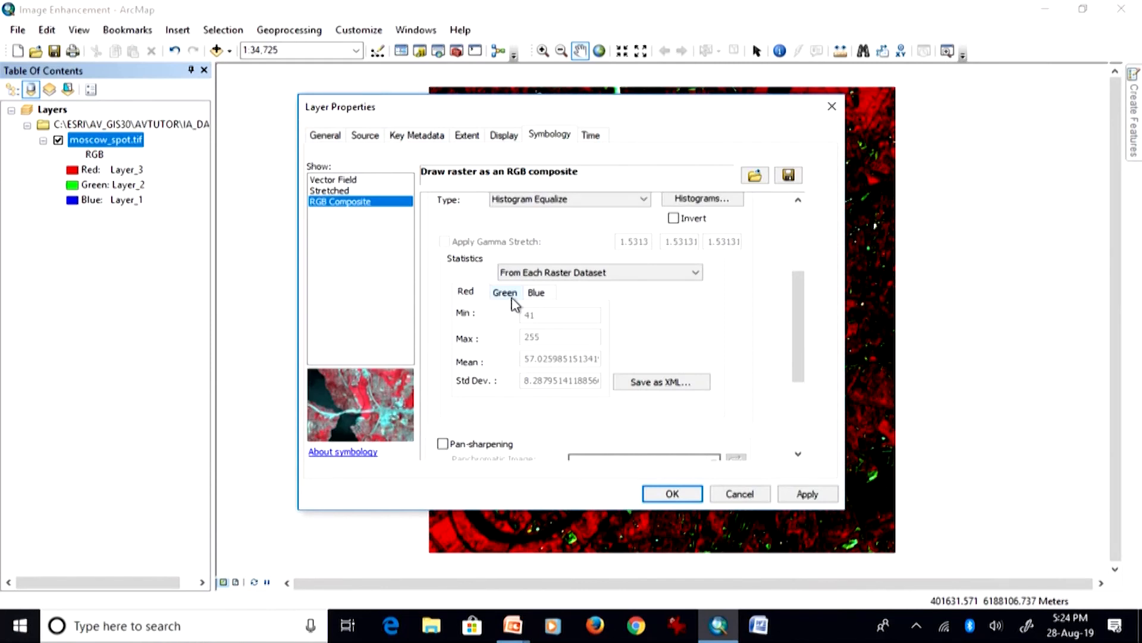
{"action": "left_click", "coordinate": [517, 294]}
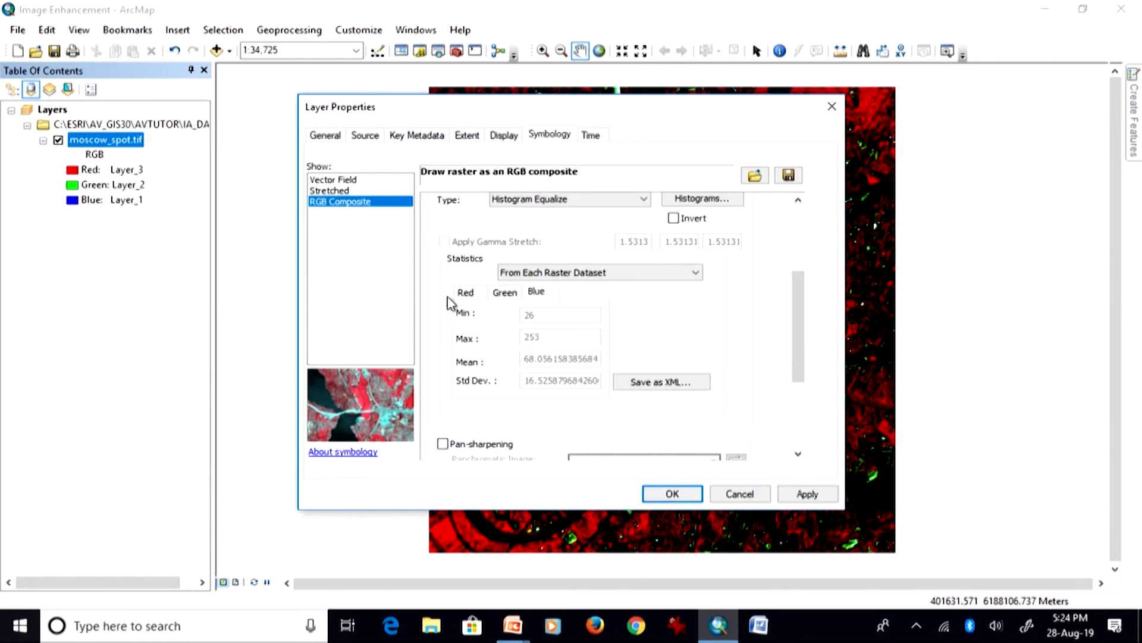
{"action": "left_click", "coordinate": [468, 295]}
{"action": "left_click", "coordinate": [519, 304]}
{"action": "left_click", "coordinate": [532, 295]}
{"action": "left_click_drag", "start_coordinate": [798, 349], "coordinate": [774, 412]}
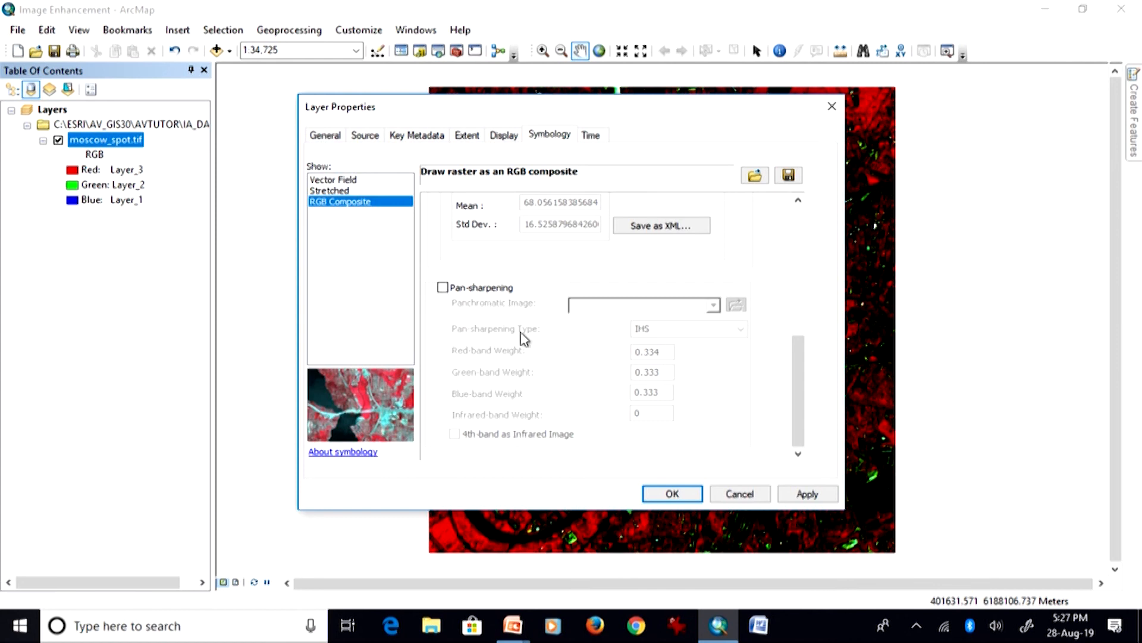
{"action": "left_click", "coordinate": [729, 495]}
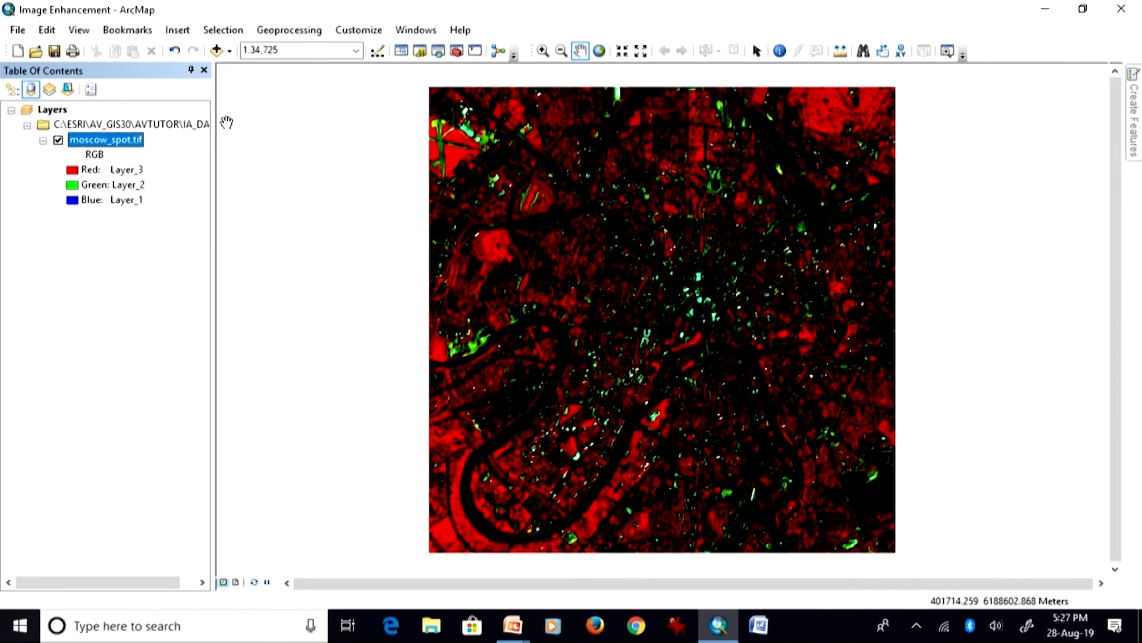
- Reopen the layer properties of moscow_spot.tif at its RGB composite symbology settings
{"action": "left_click", "coordinate": [135, 138]}
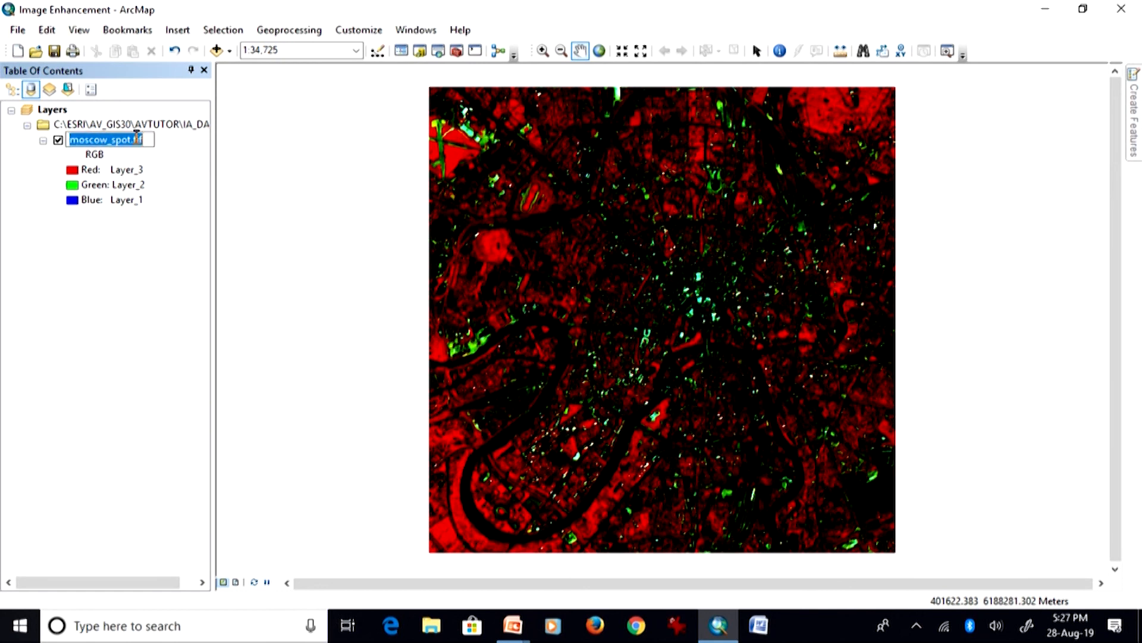
{"action": "left_click", "coordinate": [156, 189]}
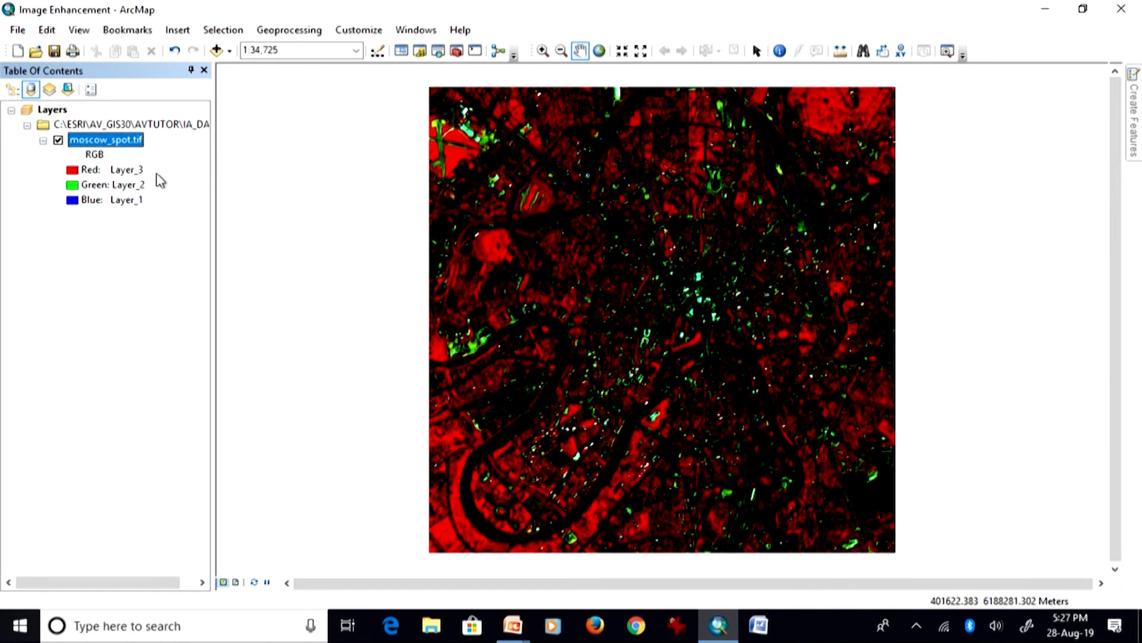
{"action": "double_click", "coordinate": [136, 142]}
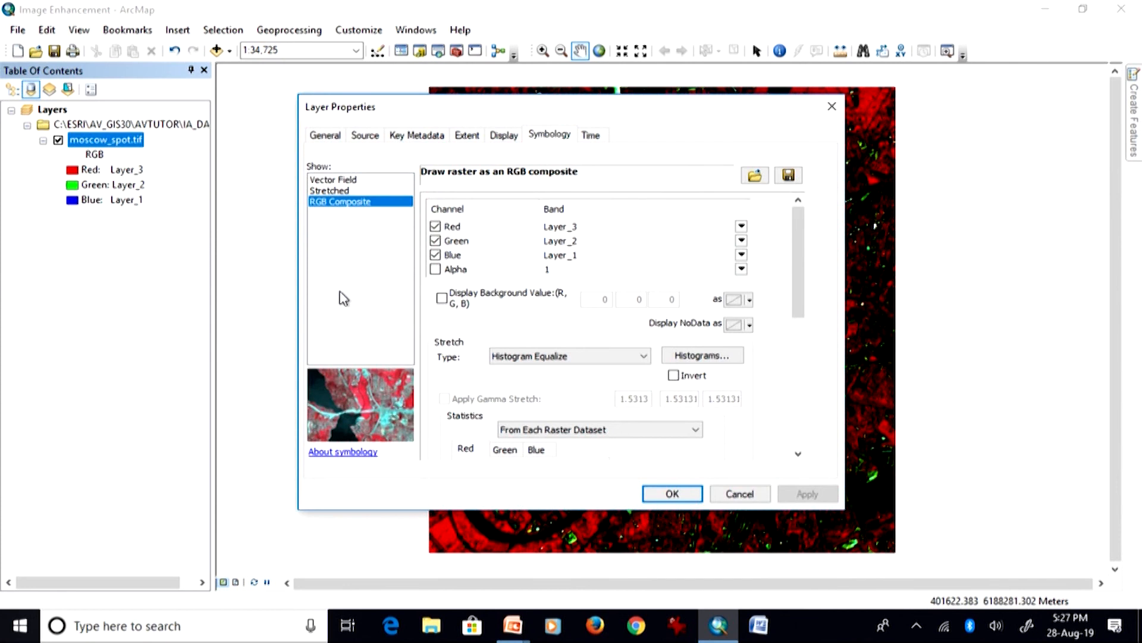